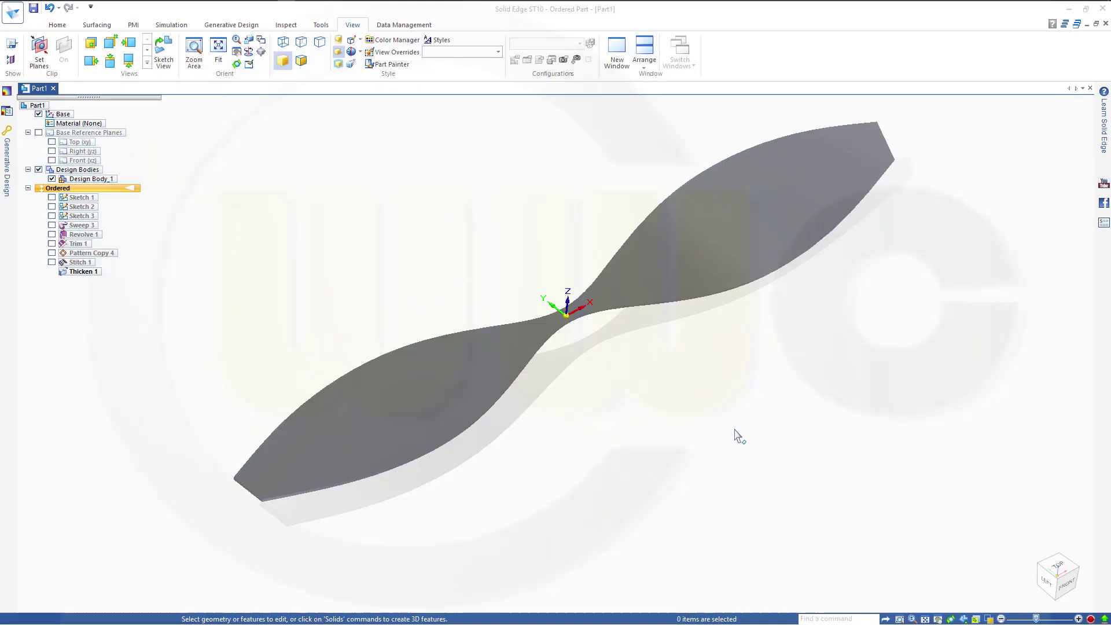
Step: Orbit the finished two-blade propeller to show it from another angle
{"action": "middle_click_drag", "start_coordinate": [731, 429], "coordinate": [793, 399]}
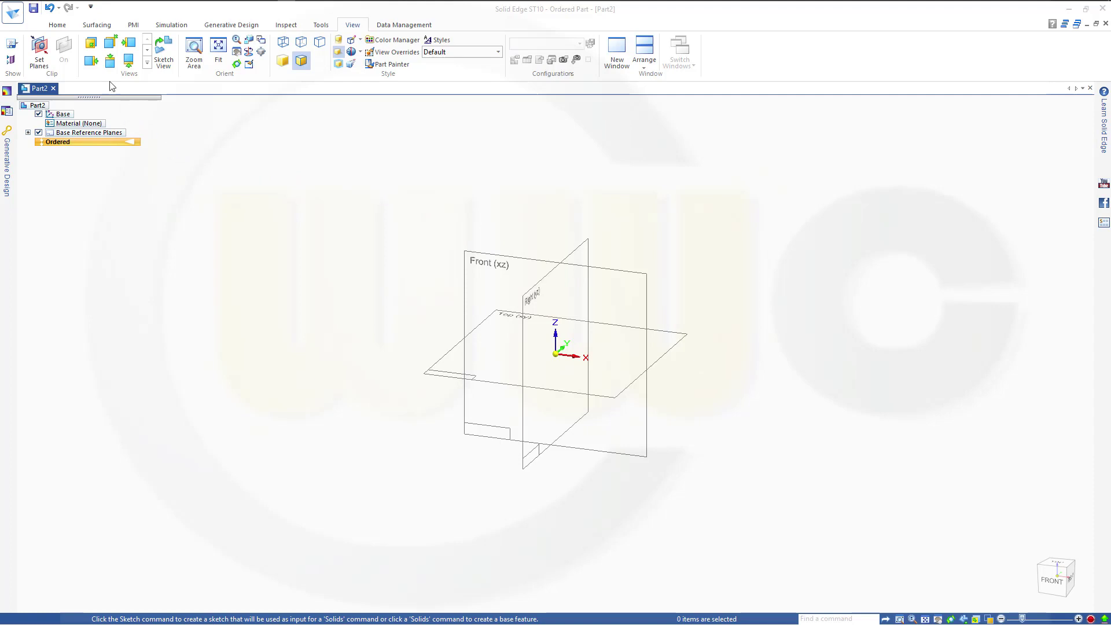
Step: Start a sketch on the Front plane and draw a 260 mm horizontal line
{"action": "left_click", "coordinate": [65, 28]}
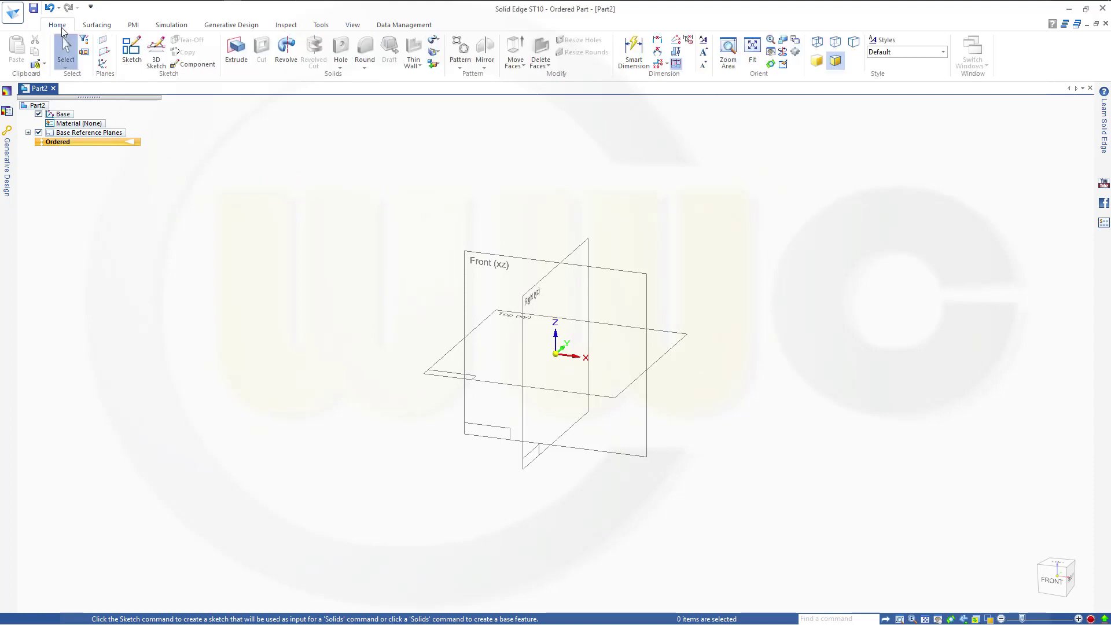
{"action": "left_click", "coordinate": [132, 51]}
{"action": "left_click", "coordinate": [498, 258]}
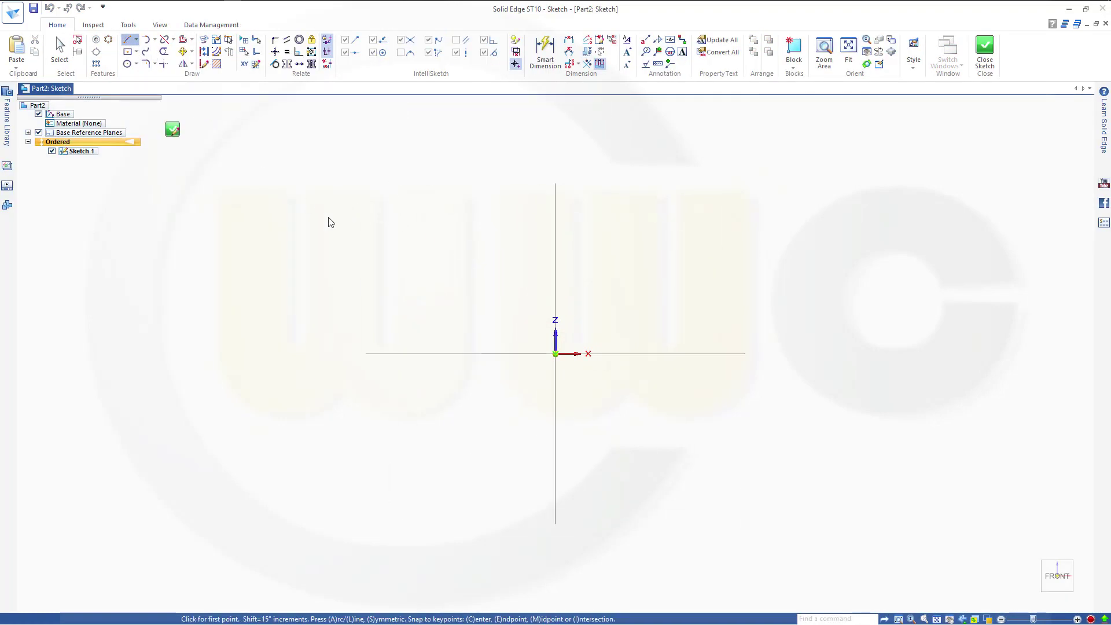
{"action": "left_click", "coordinate": [361, 292]}
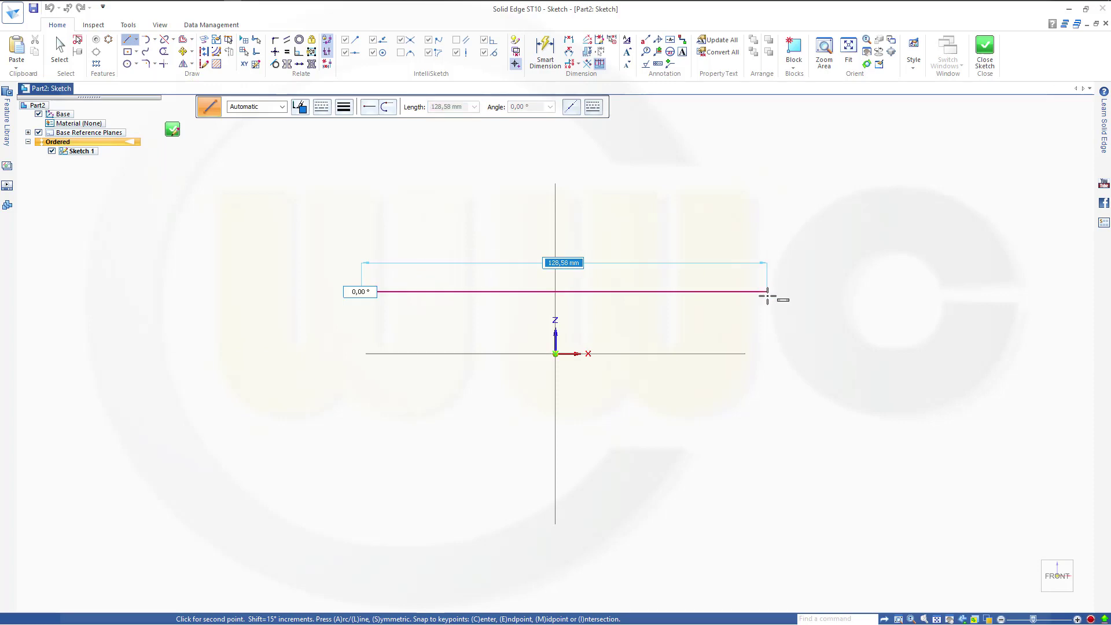
{"action": "type", "text": "260"}
{"action": "key", "text": "Tab"}
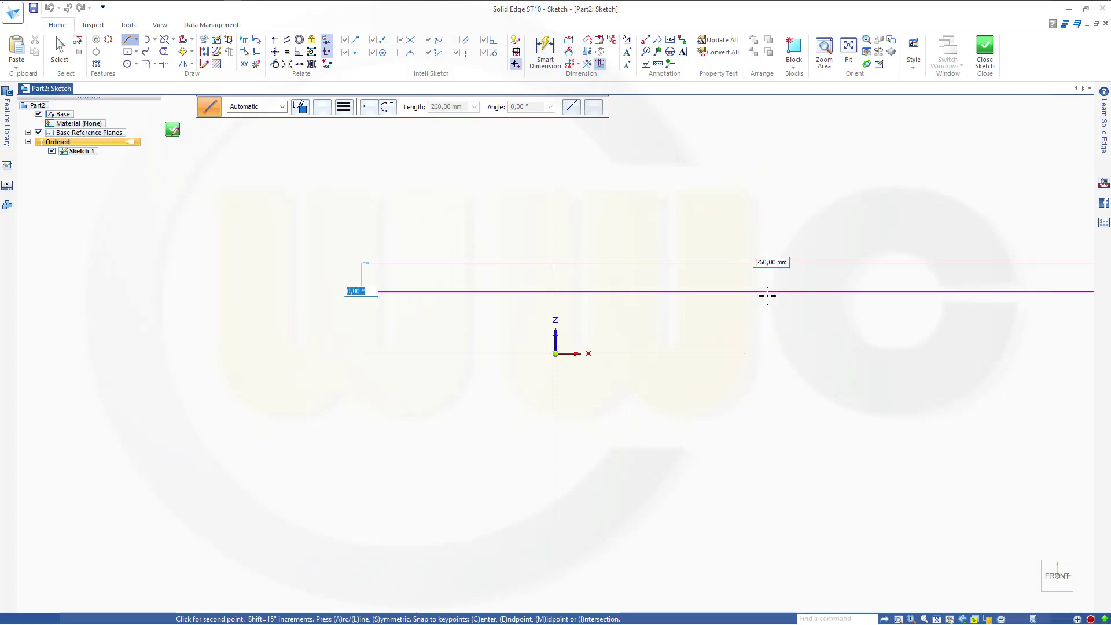
{"action": "key", "text": "Return"}
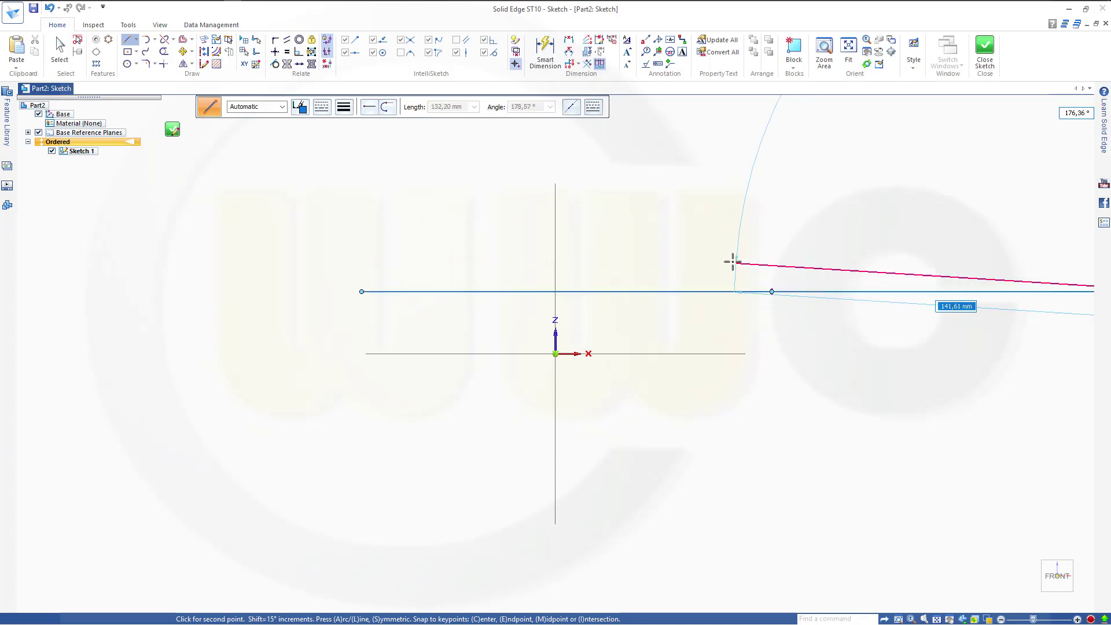
{"action": "key", "text": "Escape"}
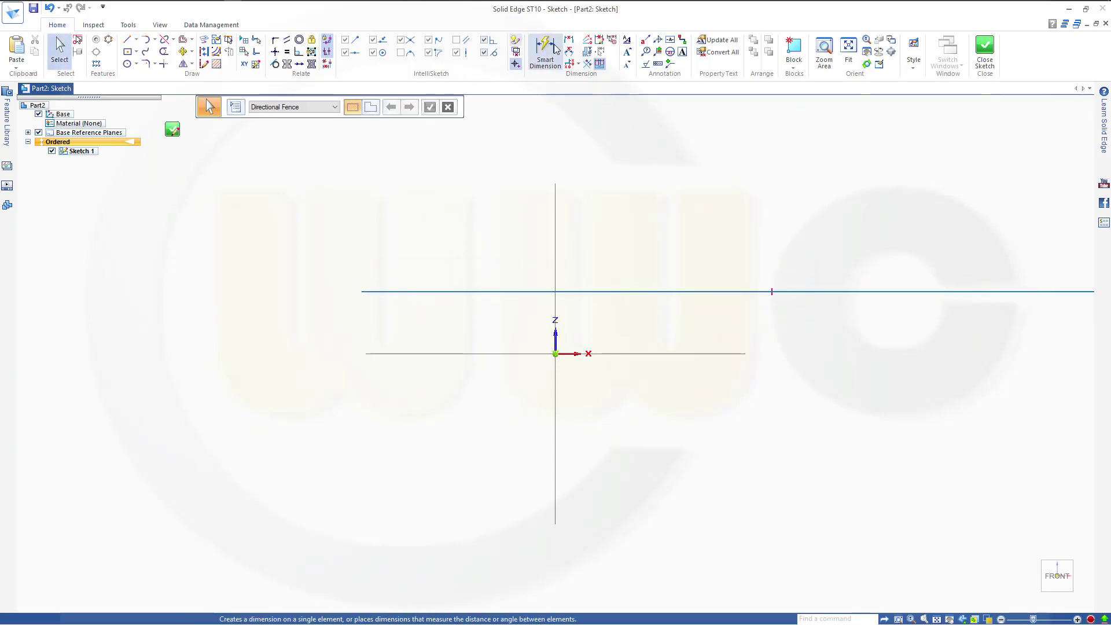
Step: Dimension the line at 260 mm, connect its midpoint to the origin, and close the sketch
{"action": "left_click", "coordinate": [545, 54]}
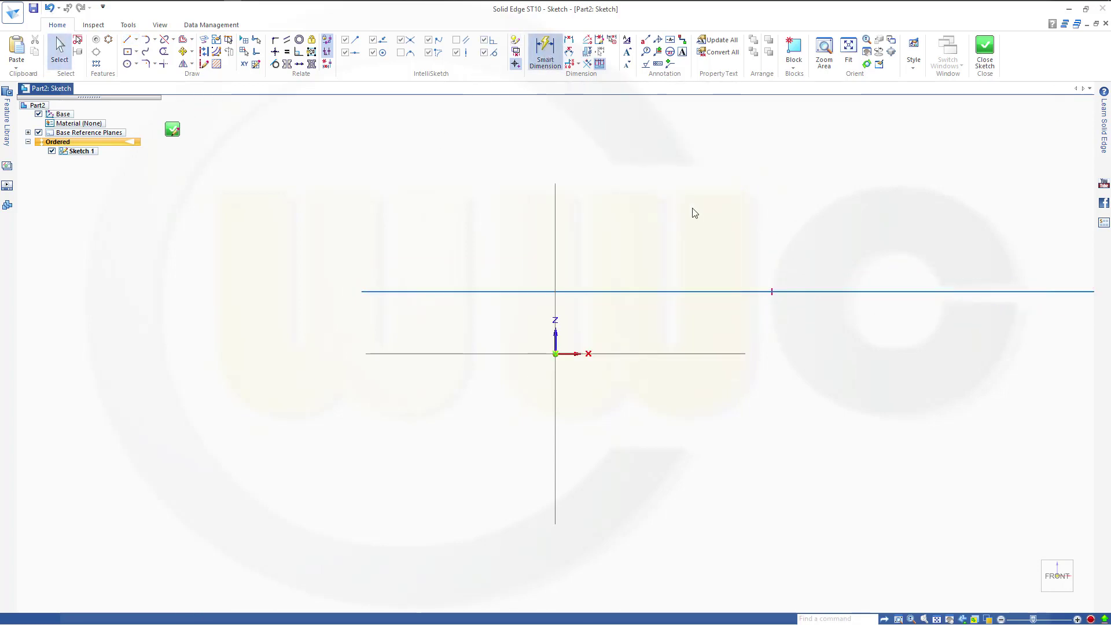
{"action": "left_click", "coordinate": [689, 291]}
{"action": "left_click", "coordinate": [770, 245]}
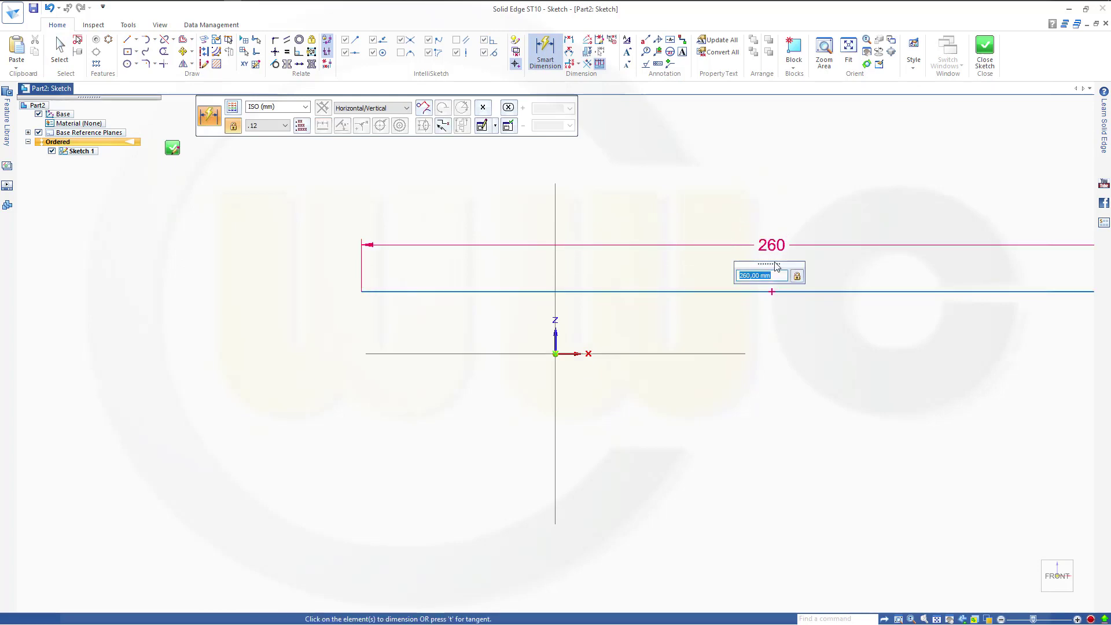
{"action": "key", "text": "Return"}
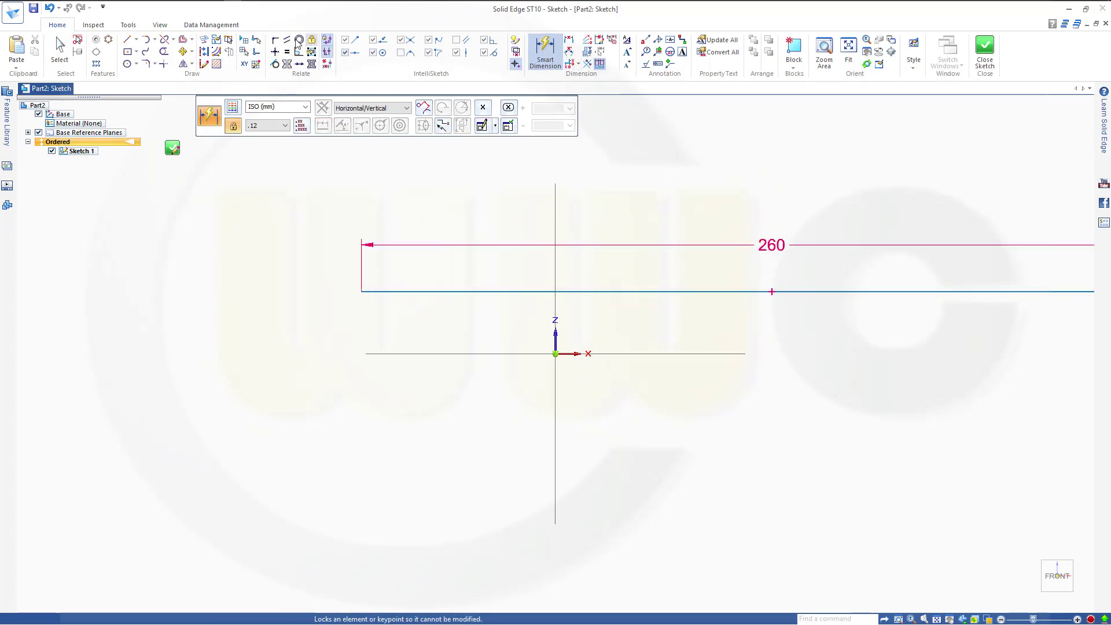
{"action": "left_click", "coordinate": [275, 39]}
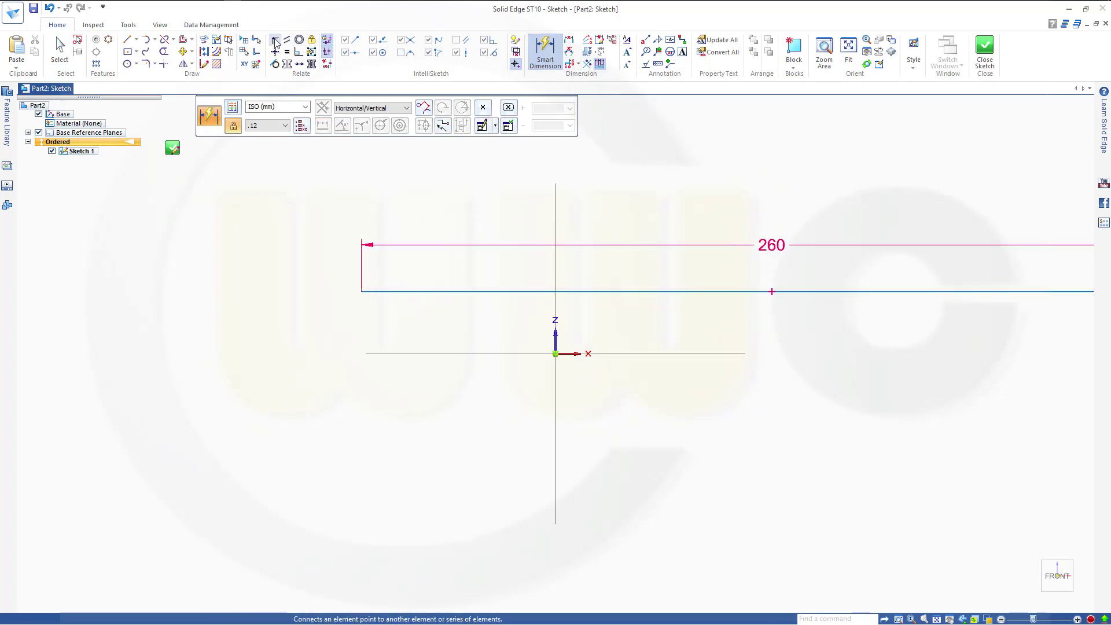
{"action": "left_click", "coordinate": [555, 354]}
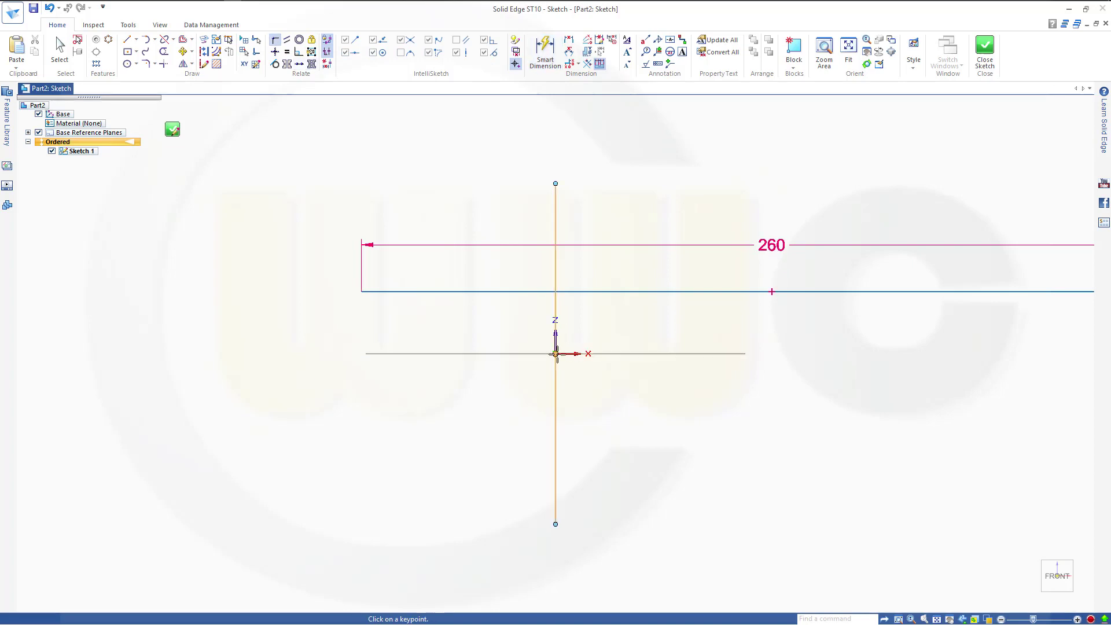
{"action": "left_click", "coordinate": [772, 292]}
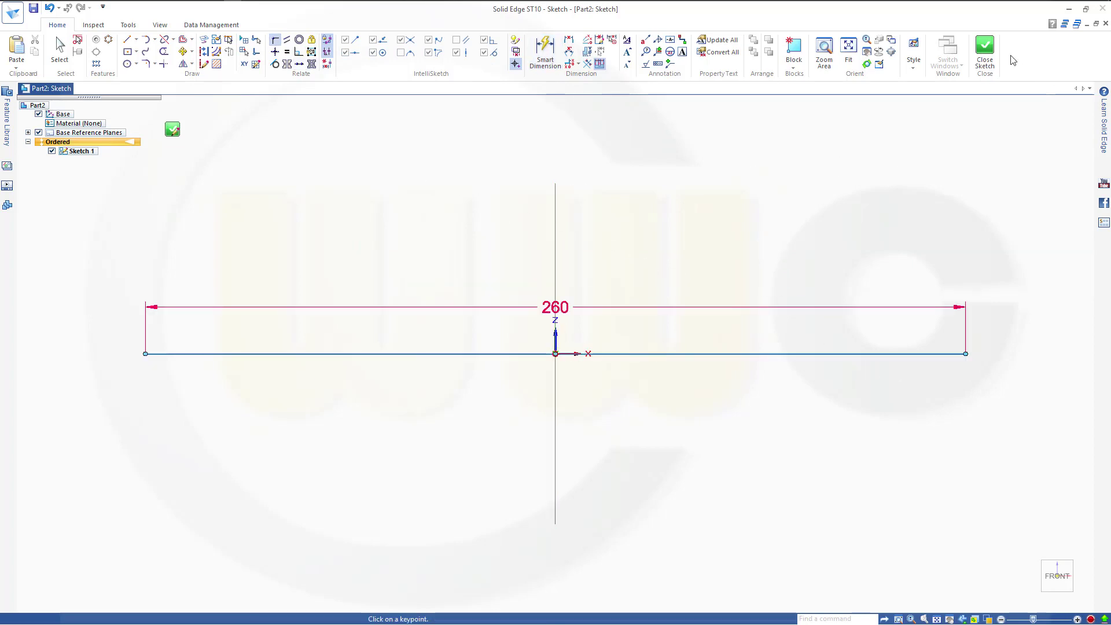
{"action": "left_click", "coordinate": [994, 49]}
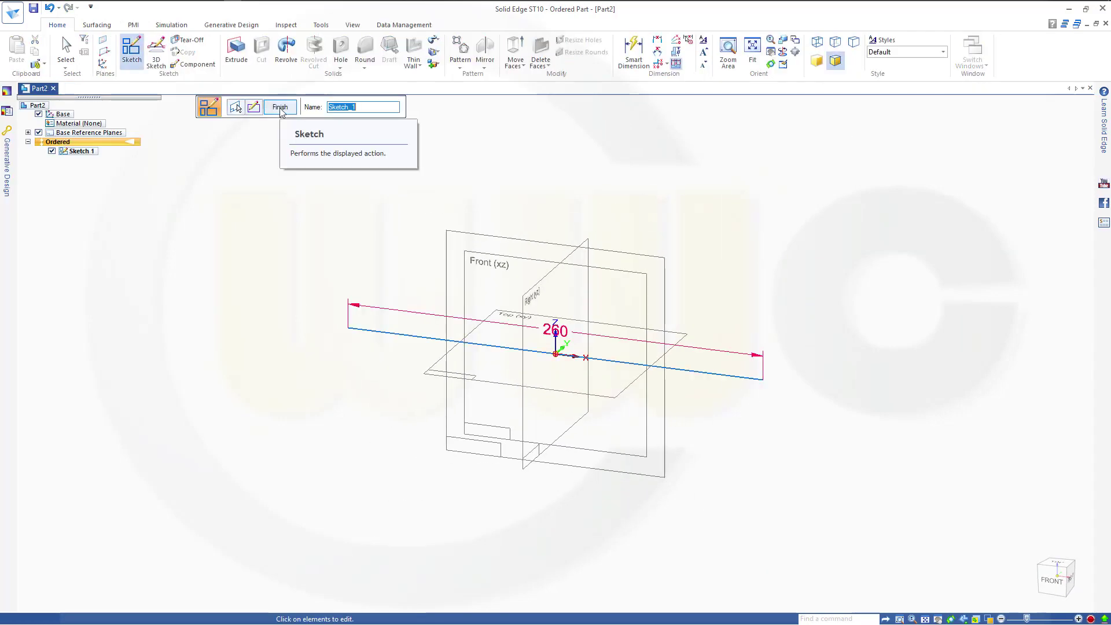
Step: Finish Sketch 1, start a Front-plane sketch, and place eight points above the 260 mm line
{"action": "left_click", "coordinate": [280, 107]}
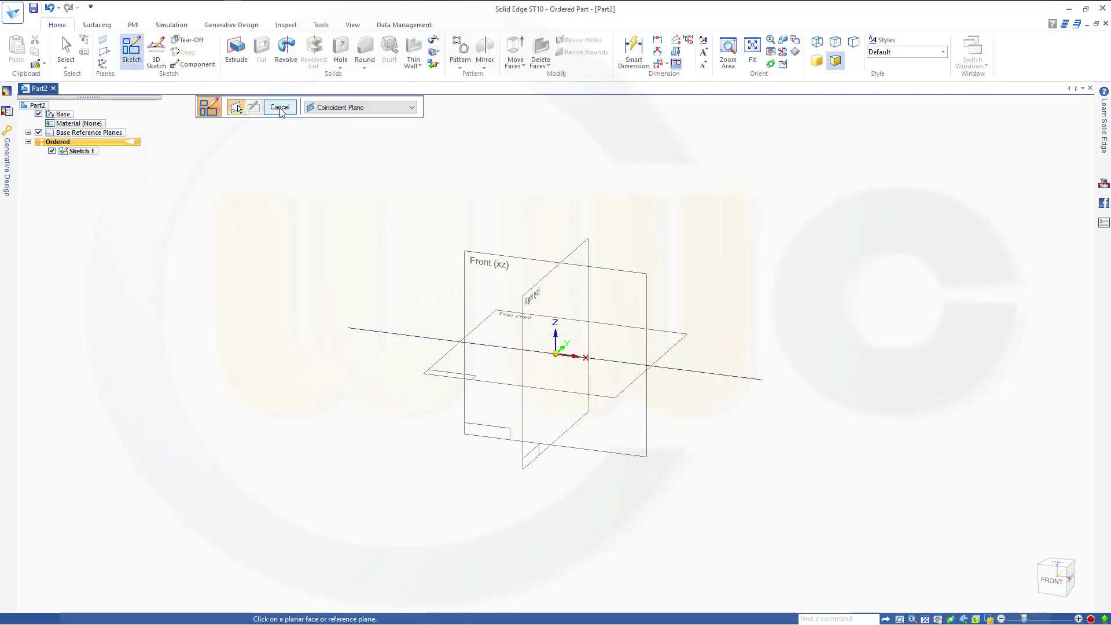
{"action": "left_click", "coordinate": [518, 257]}
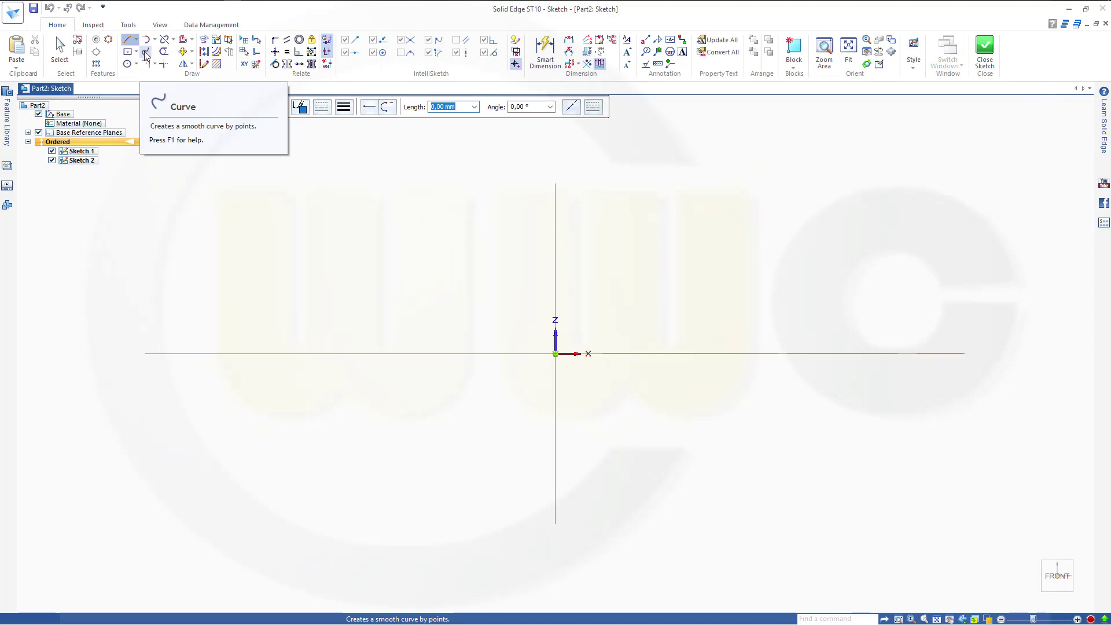
{"action": "left_click", "coordinate": [145, 54]}
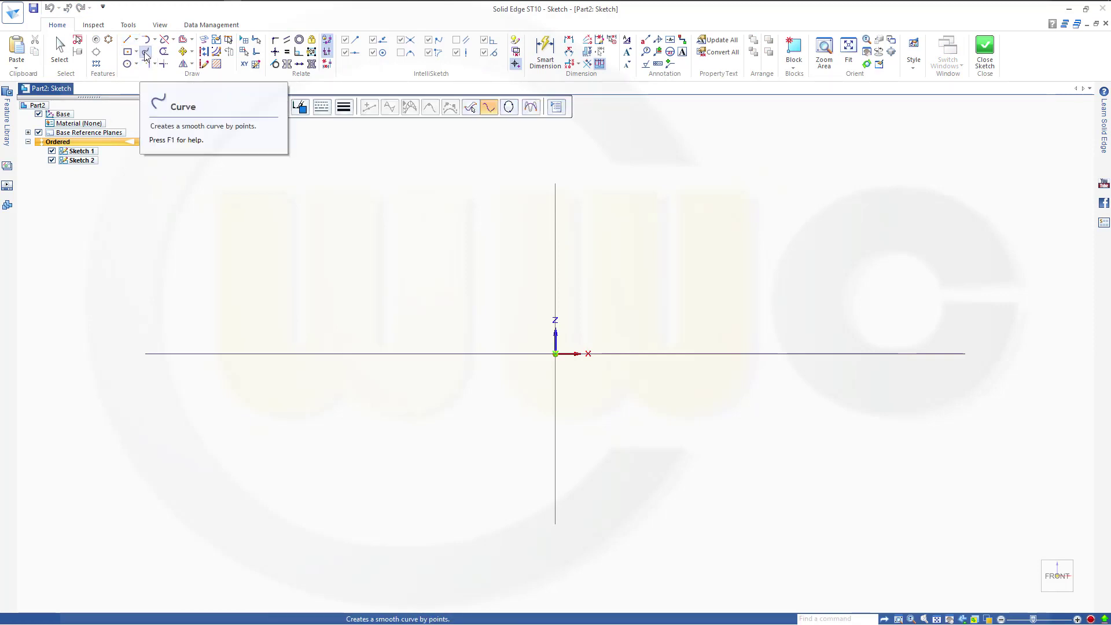
{"action": "left_click", "coordinate": [136, 40]}
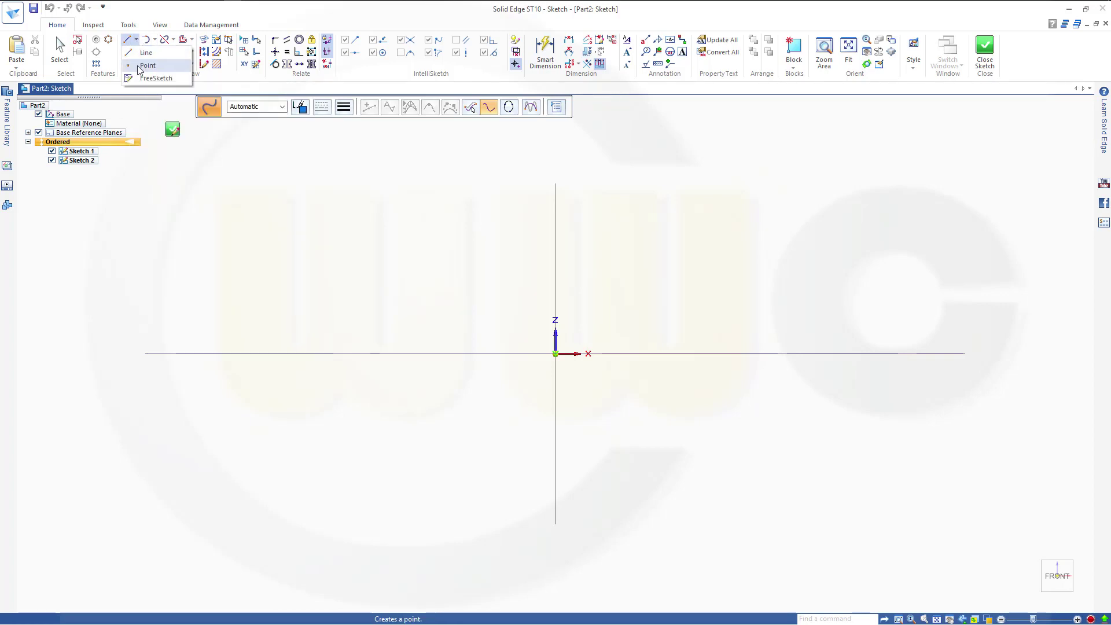
{"action": "left_click", "coordinate": [138, 69]}
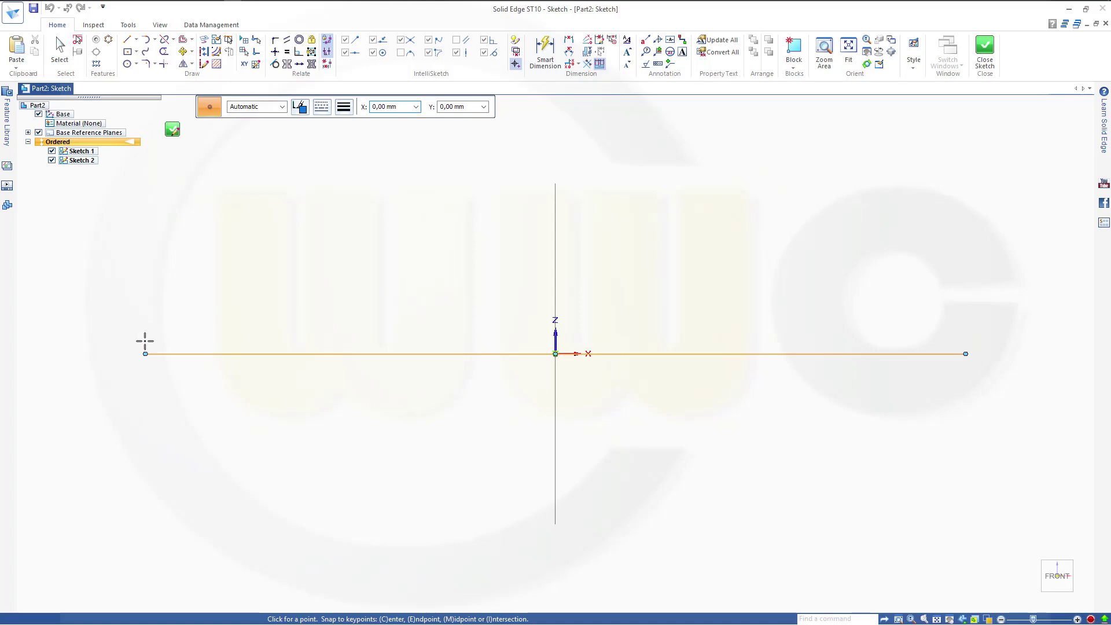
{"action": "left_click", "coordinate": [145, 341]}
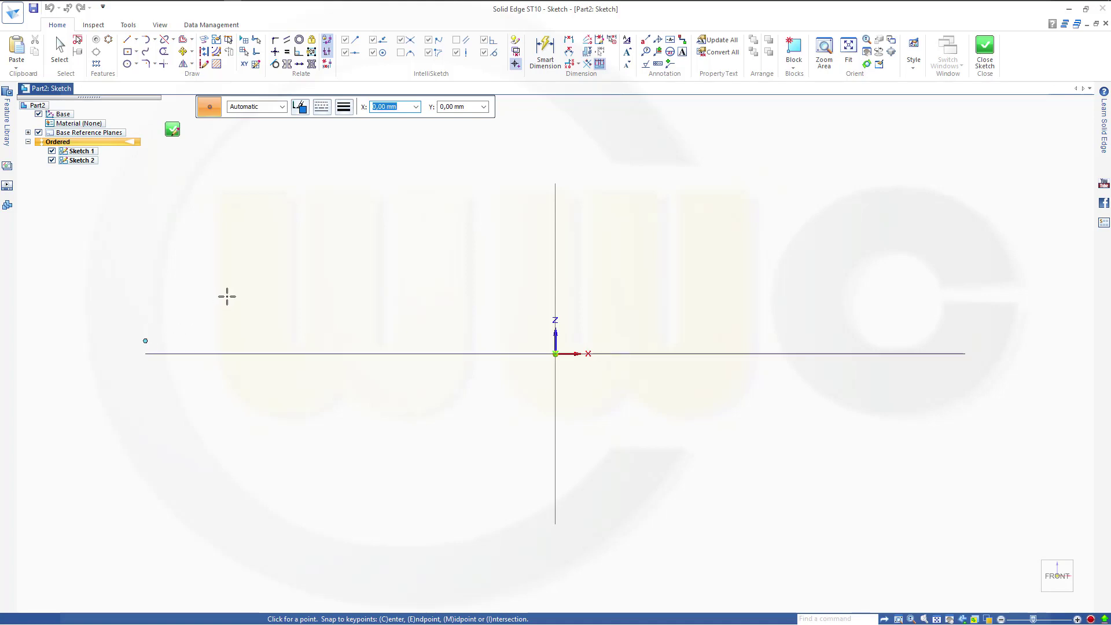
{"action": "left_click", "coordinate": [350, 286]}
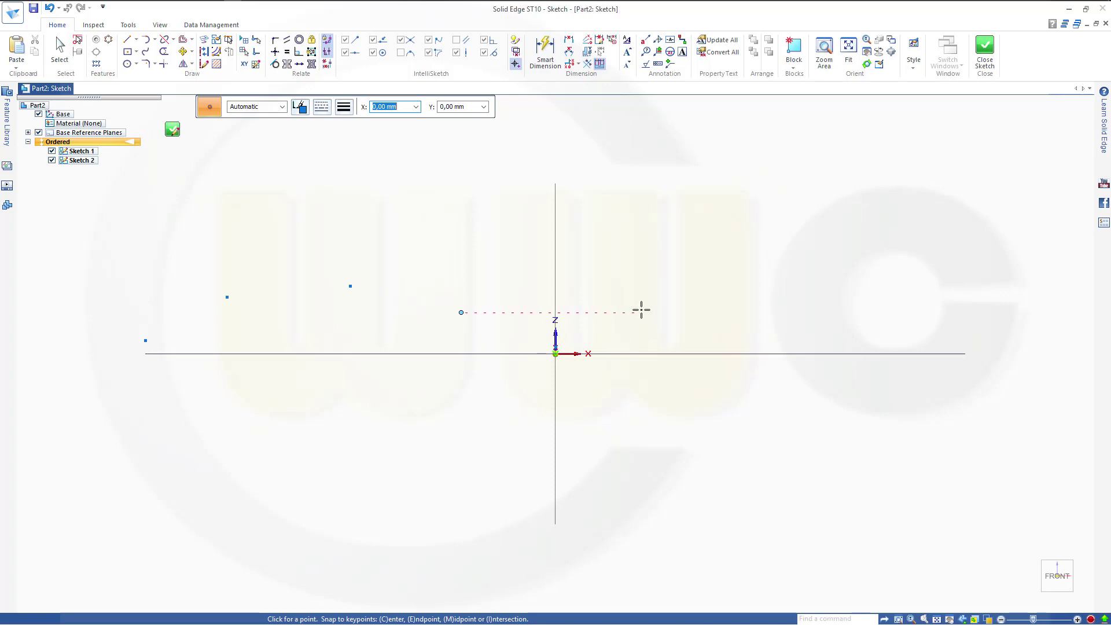
{"action": "left_click", "coordinate": [756, 286]}
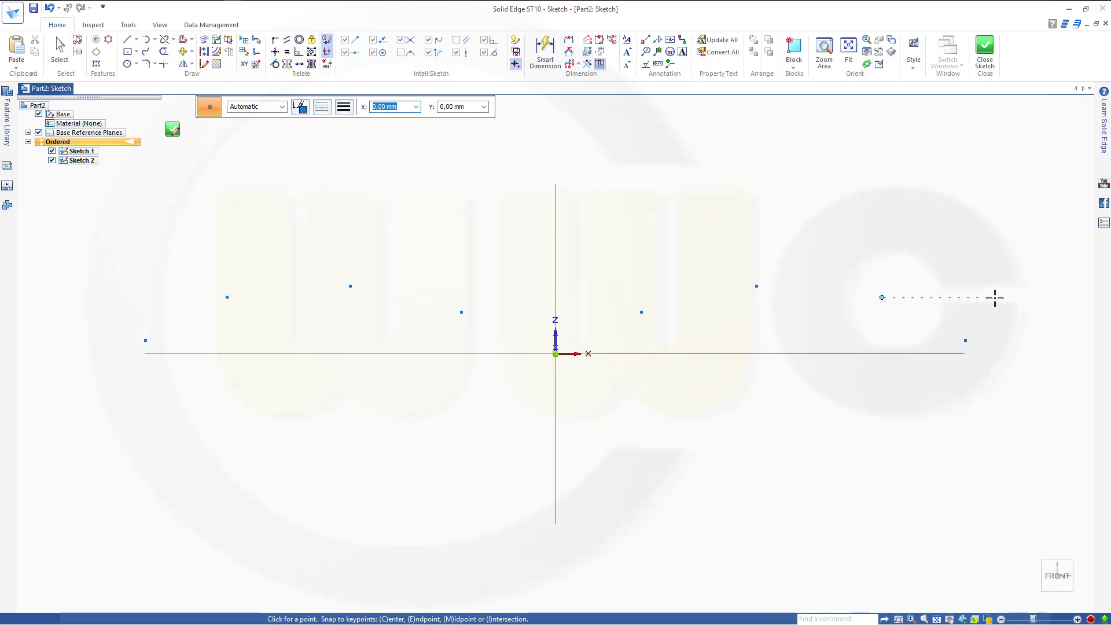
{"action": "key", "text": "Escape"}
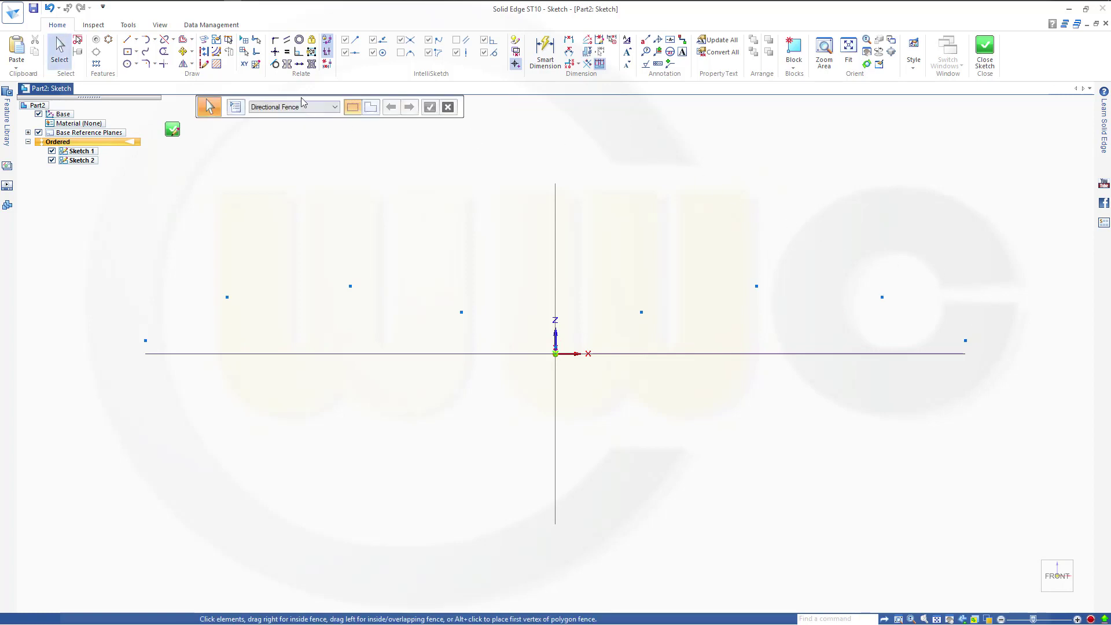
Step: Make each left/right pair of sketch points symmetric about the vertical axis
{"action": "left_click", "coordinate": [311, 64]}
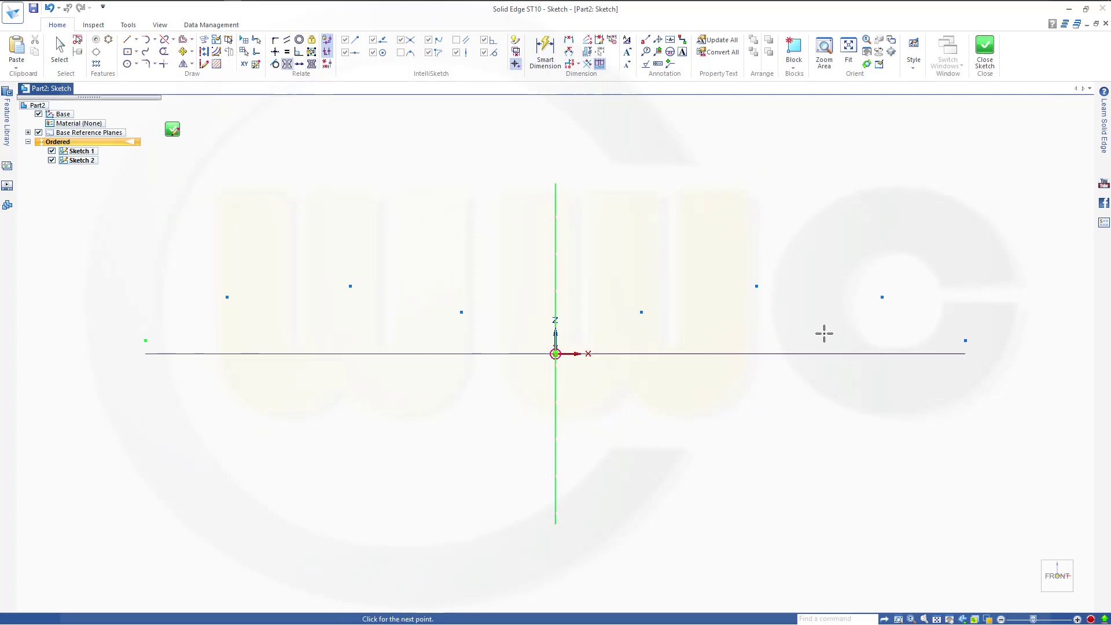
{"action": "left_click", "coordinate": [965, 340]}
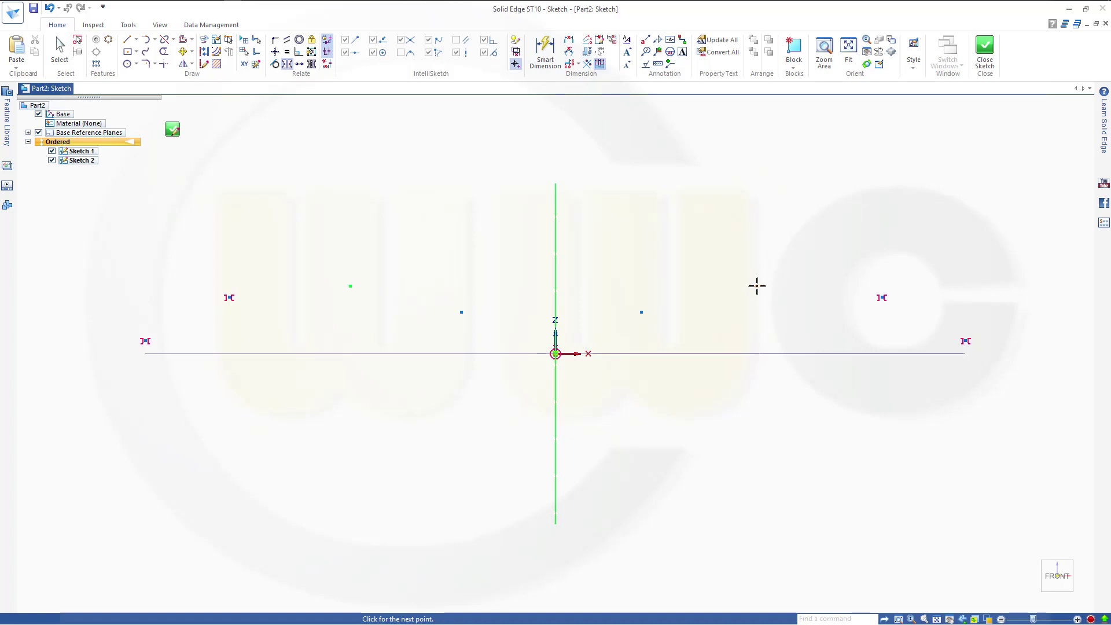
{"action": "left_click", "coordinate": [461, 311]}
{"action": "key", "text": "Escape"}
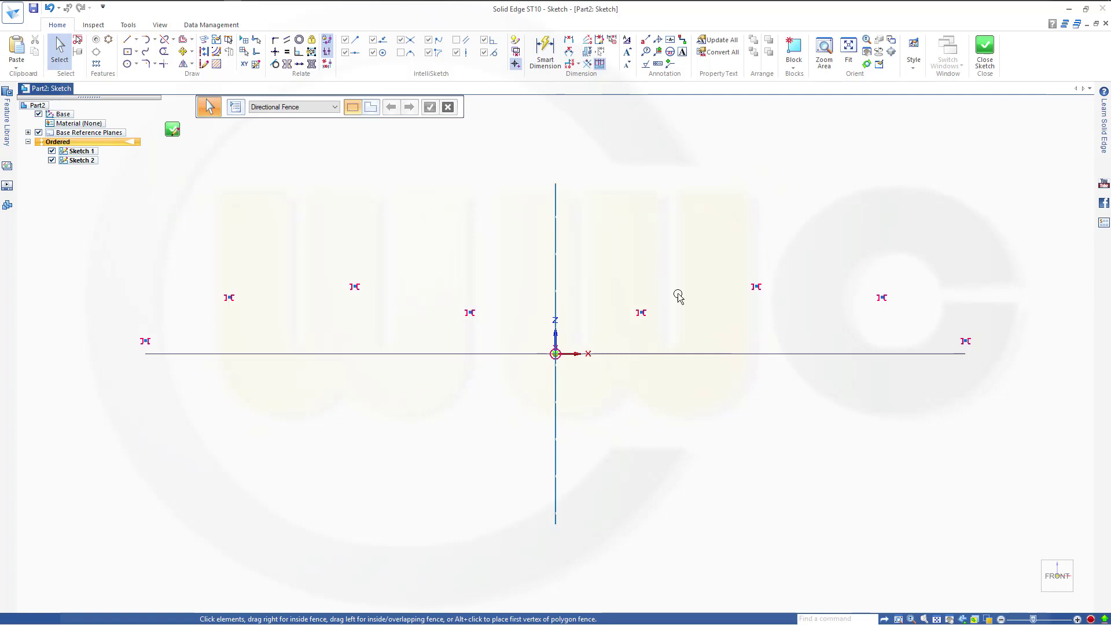
Step: Draw a curve through the left-side keypoints down to the origin
{"action": "left_click", "coordinate": [145, 54]}
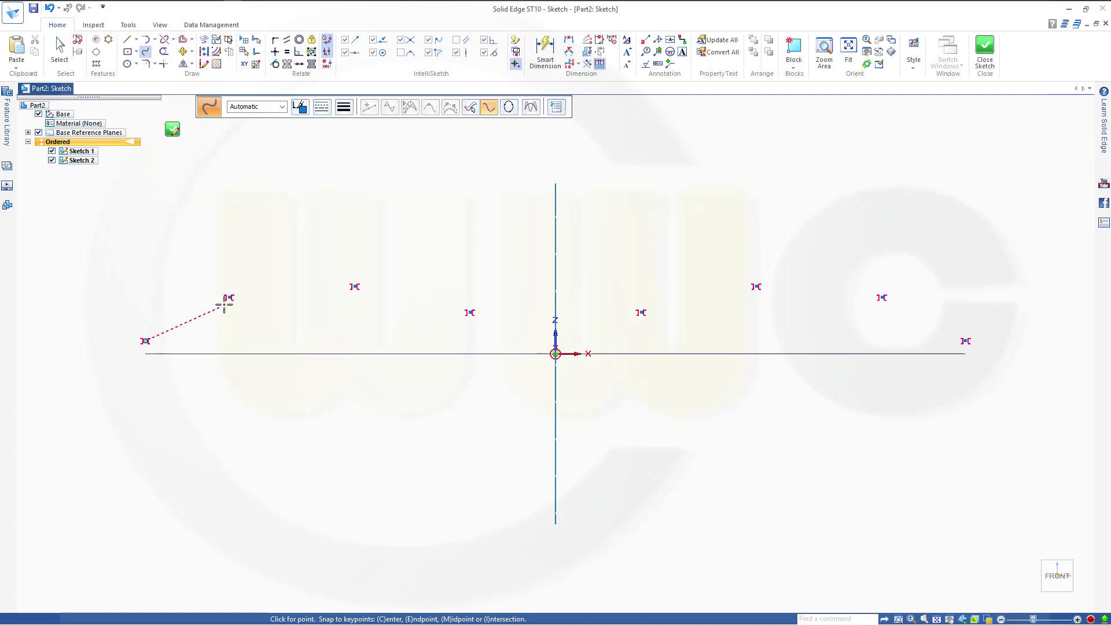
{"action": "left_click", "coordinate": [229, 297]}
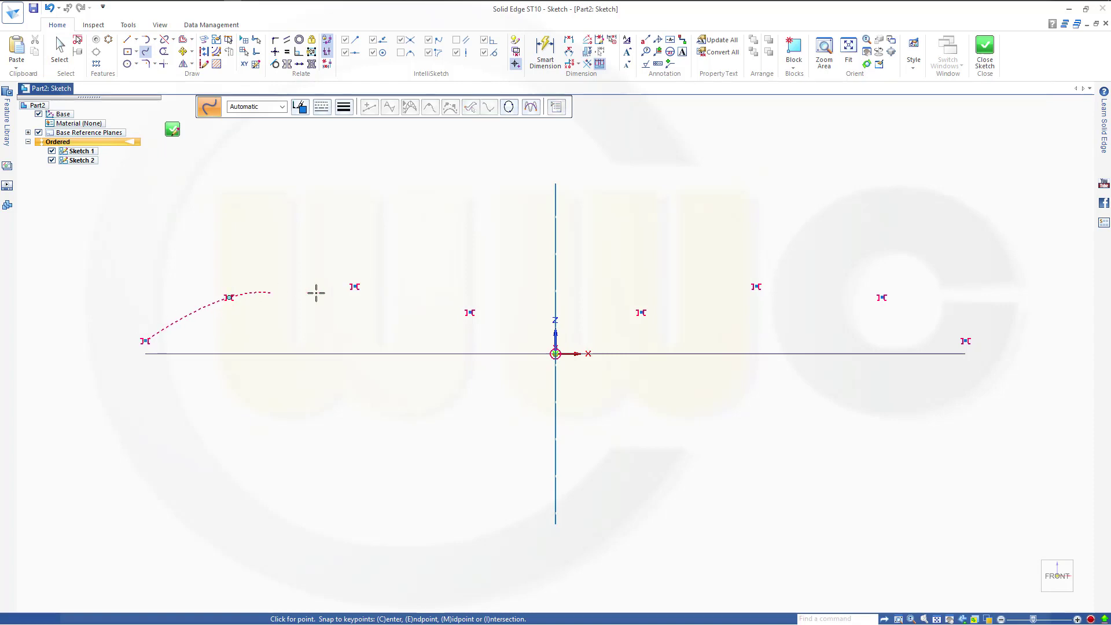
{"action": "left_click", "coordinate": [356, 286]}
{"action": "left_click", "coordinate": [470, 312]}
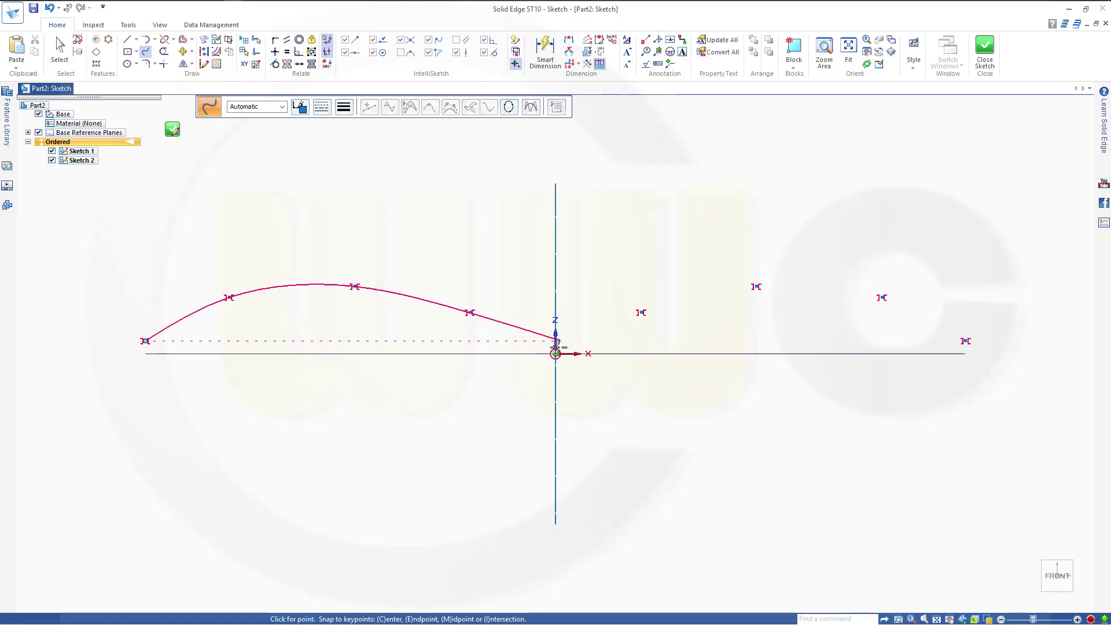
{"action": "left_click", "coordinate": [556, 353]}
{"action": "scroll", "coordinate": [555, 352], "scroll_direction": "up", "scroll_amount": 5}
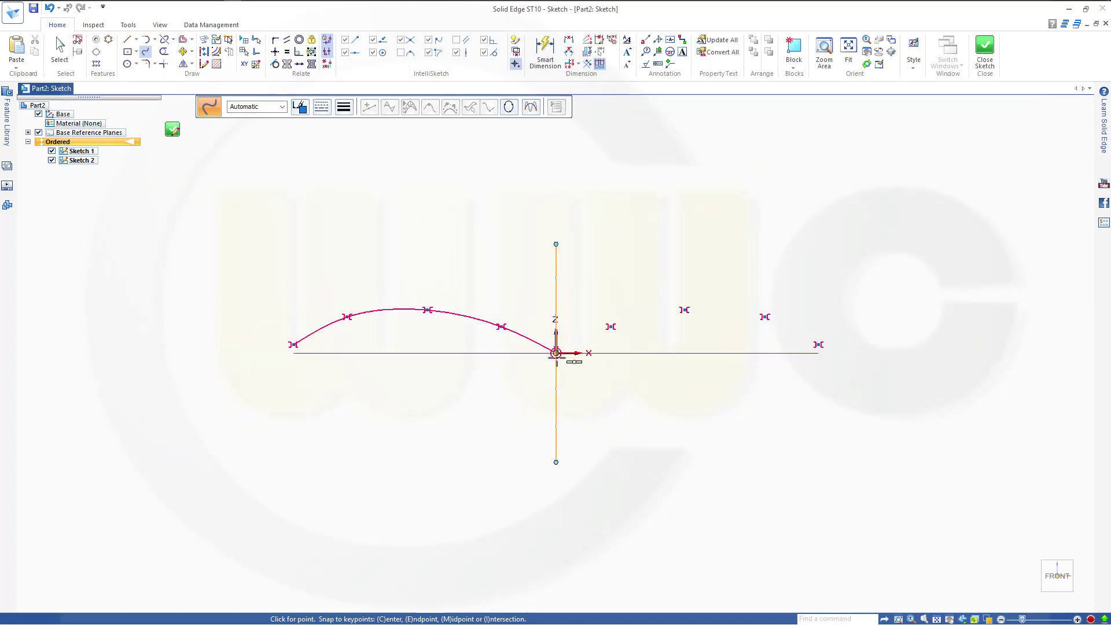
{"action": "left_click", "coordinate": [555, 326]}
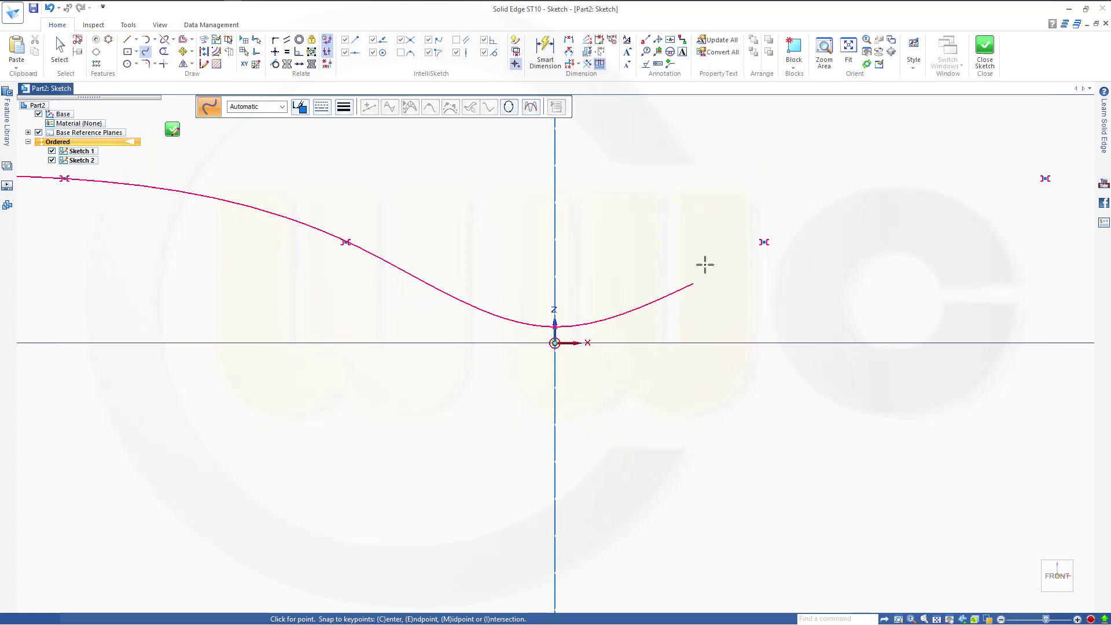
Step: Continue the curve through the right-side keypoints to the far-right point and finish Sketch 2
{"action": "left_click", "coordinate": [762, 242]}
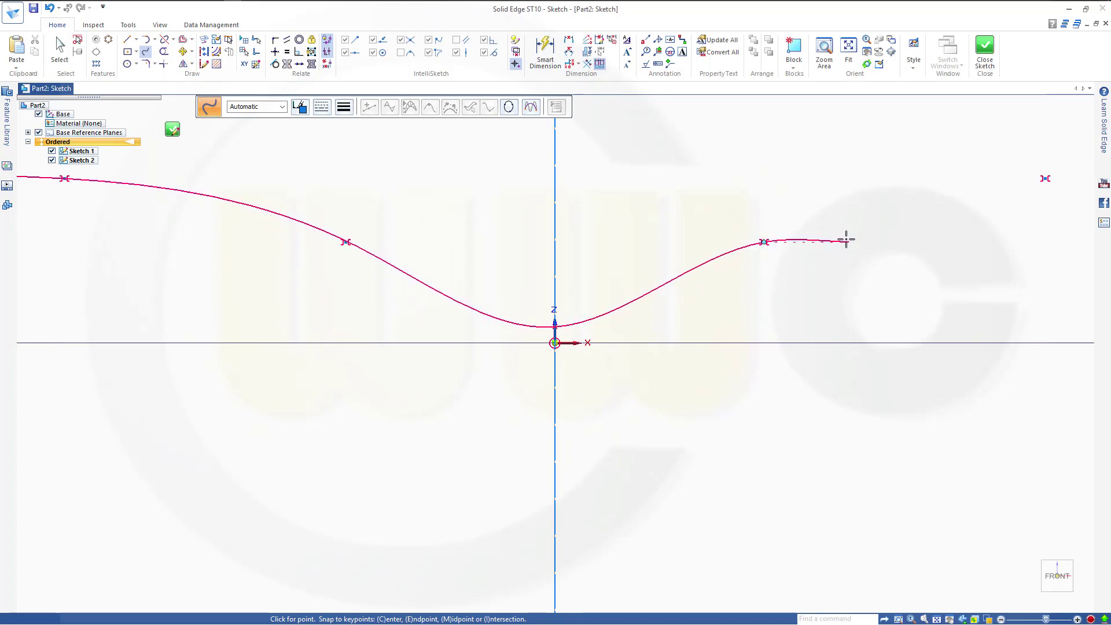
{"action": "middle_click_drag", "start_coordinate": [749, 251], "coordinate": [233, 336]}
{"action": "double_click", "coordinate": [527, 264]}
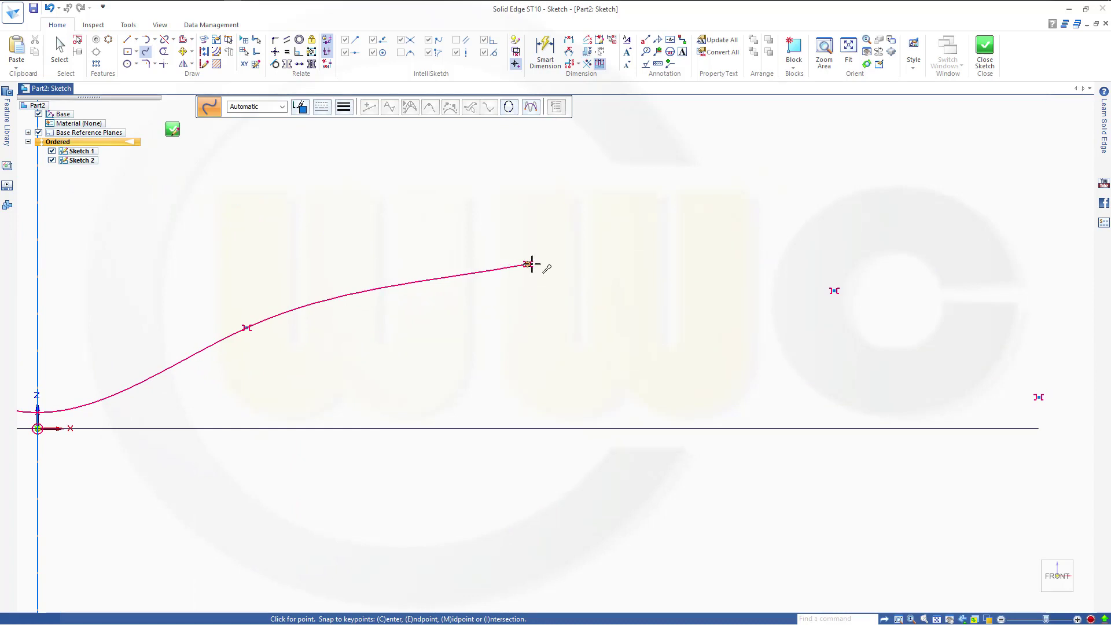
{"action": "left_click", "coordinate": [833, 290]}
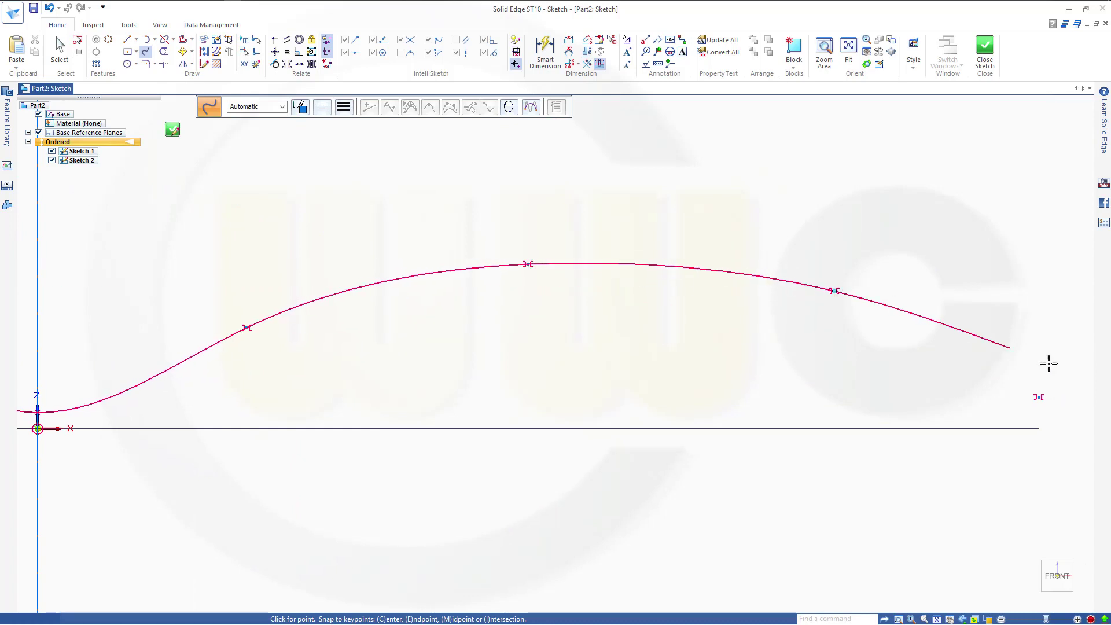
{"action": "double_click", "coordinate": [1038, 396]}
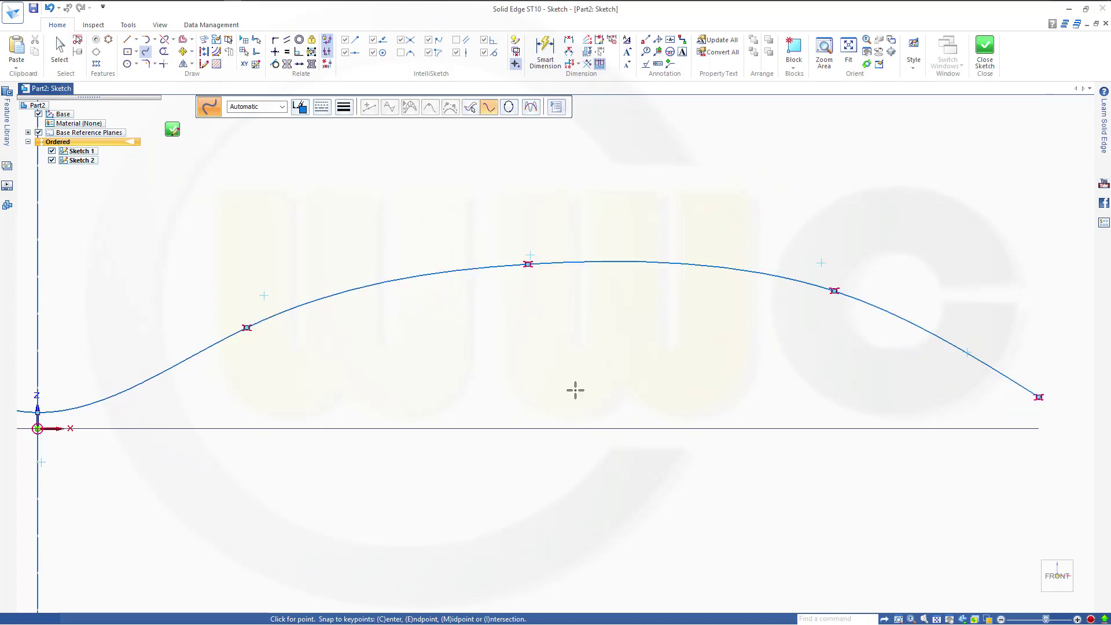
{"action": "scroll", "coordinate": [575, 390], "scroll_direction": "down", "scroll_amount": 5}
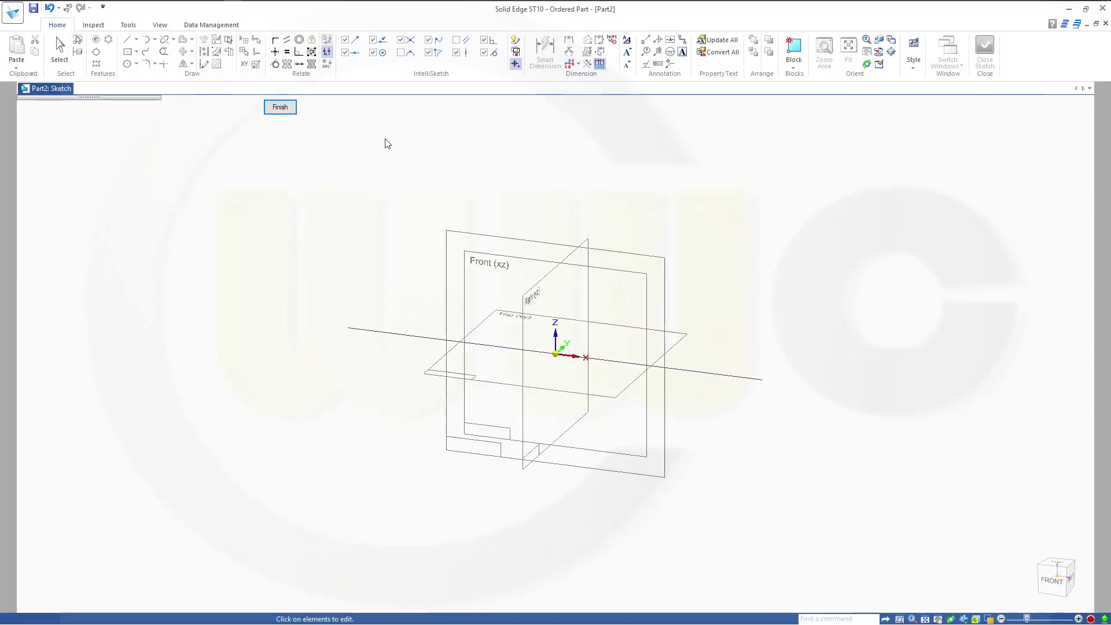
{"action": "left_click", "coordinate": [280, 107]}
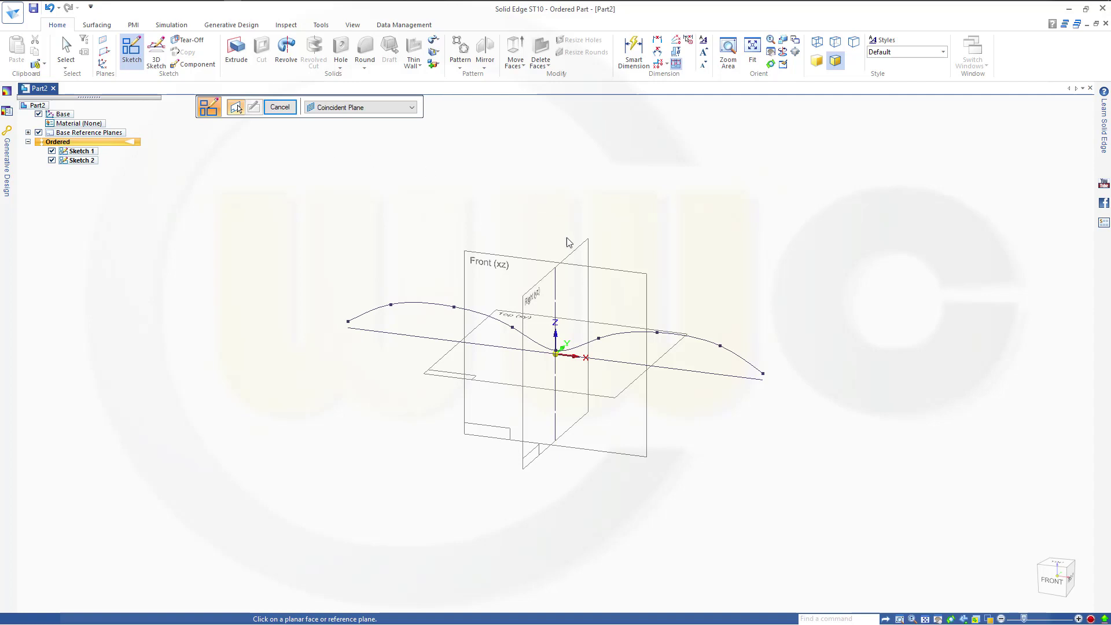
Step: On the Right plane, draw and dimension a 50 mm line from the origin, then close the sketch
{"action": "left_click", "coordinate": [580, 249]}
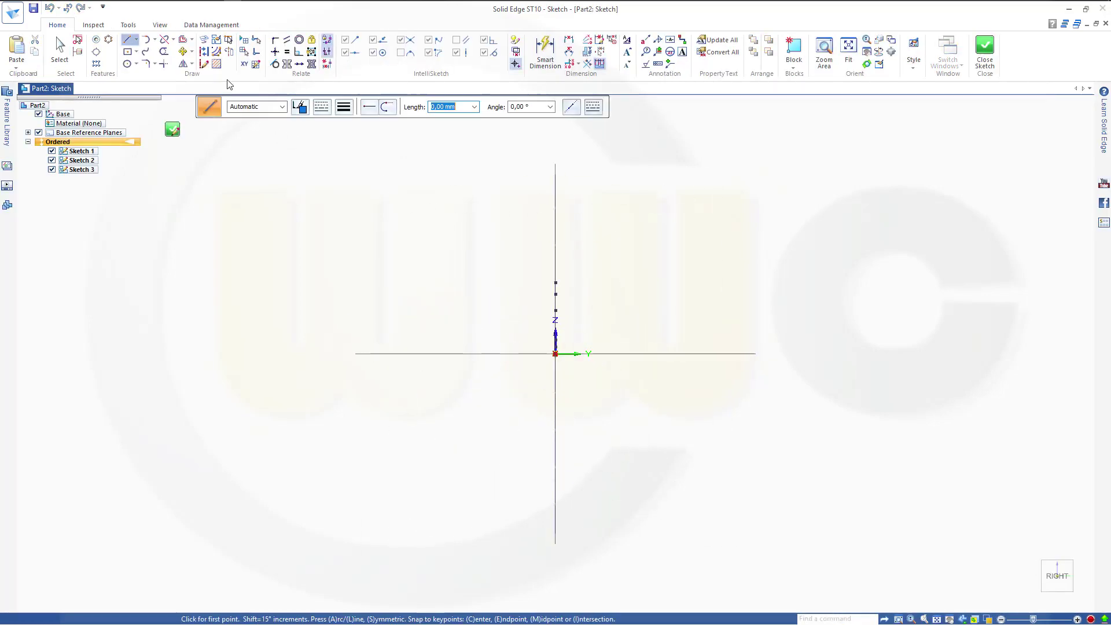
{"action": "left_click", "coordinate": [555, 354]}
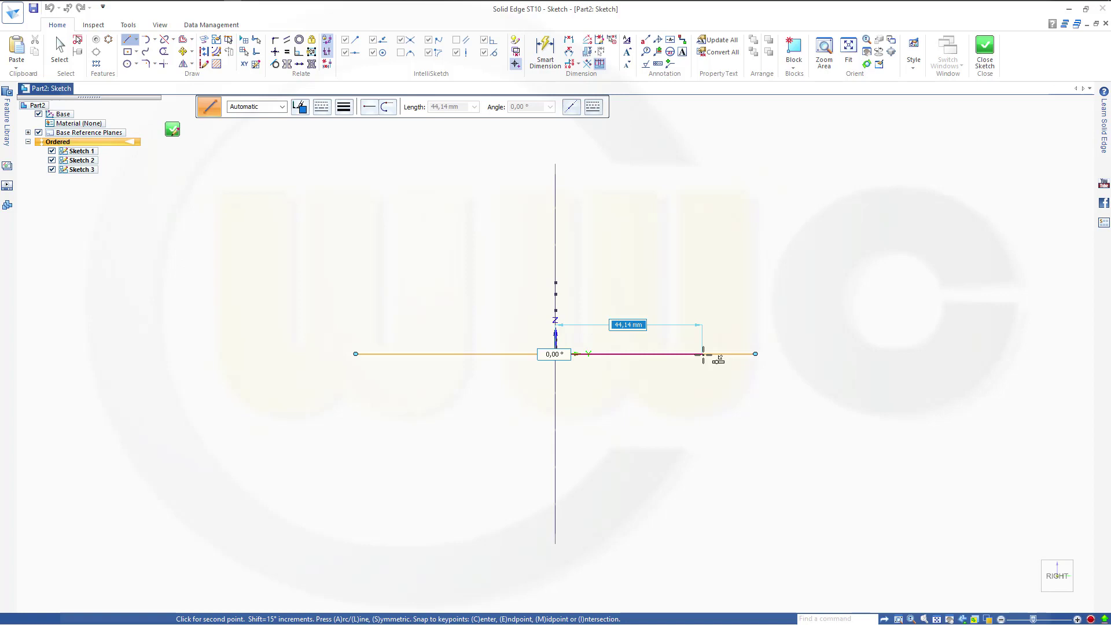
{"action": "type", "text": "50"}
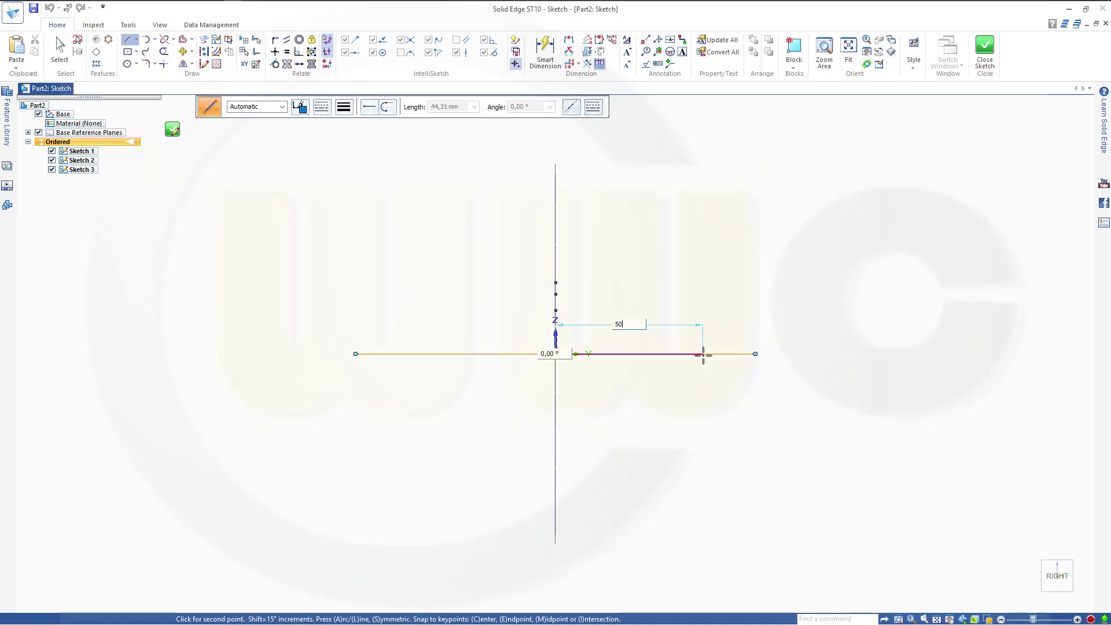
{"action": "key", "text": "Tab"}
{"action": "key", "text": "Return"}
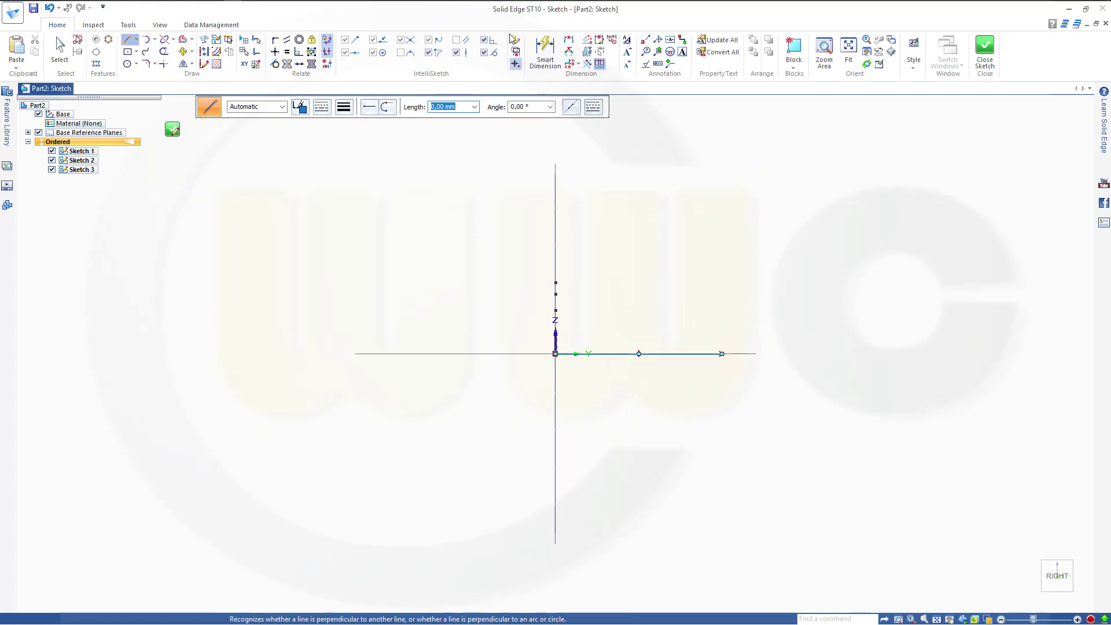
{"action": "left_click", "coordinate": [545, 51]}
{"action": "left_click", "coordinate": [622, 353]}
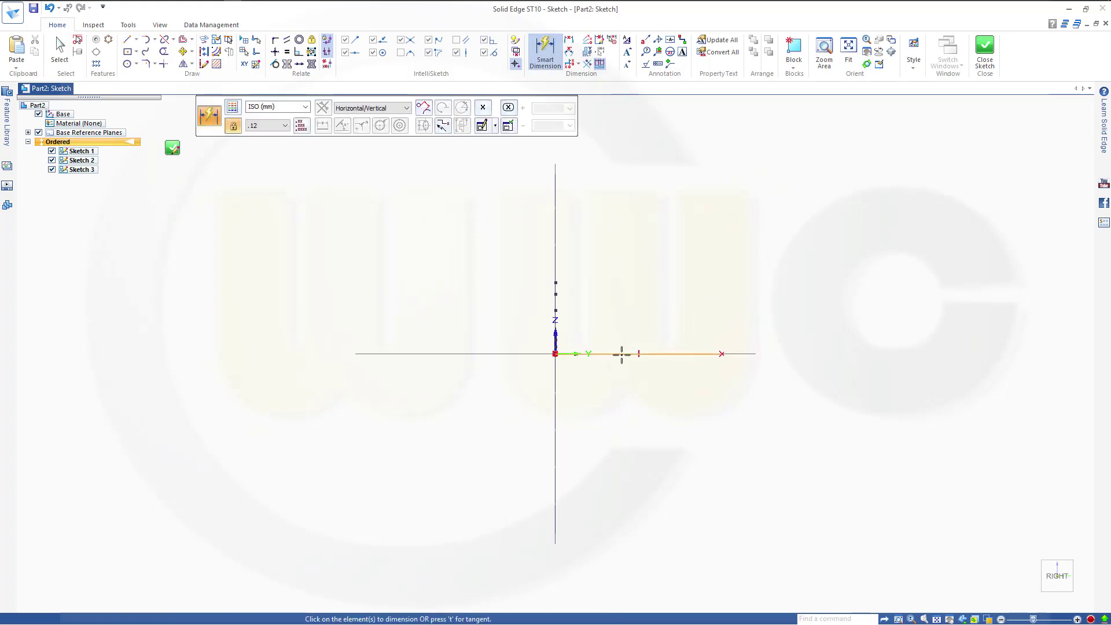
{"action": "left_click", "coordinate": [637, 328]}
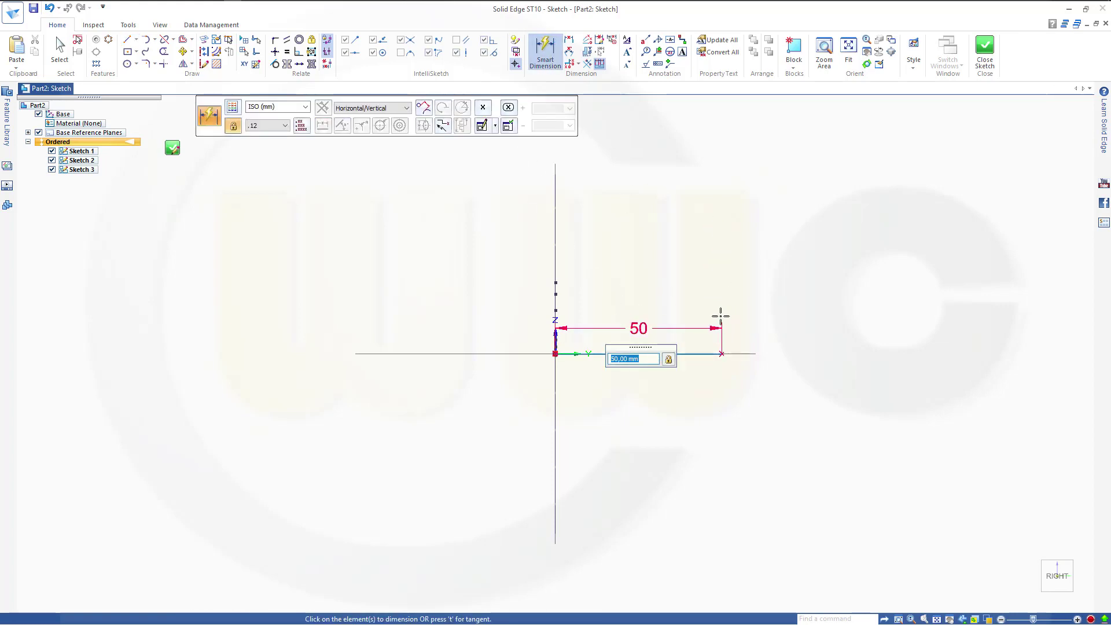
{"action": "key", "text": "Return"}
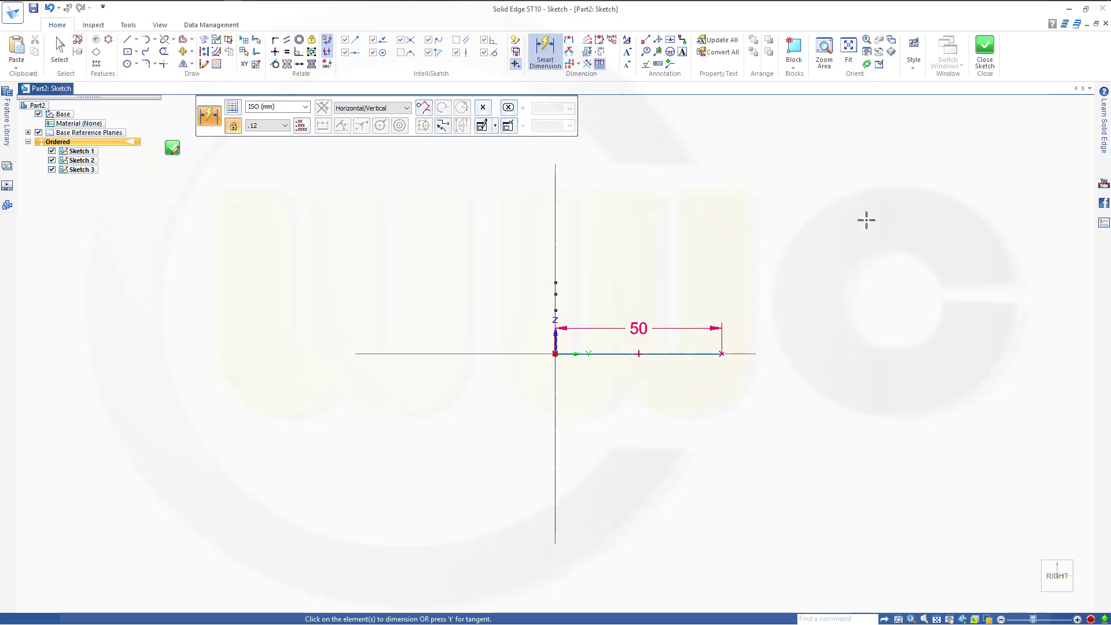
{"action": "left_click", "coordinate": [984, 51]}
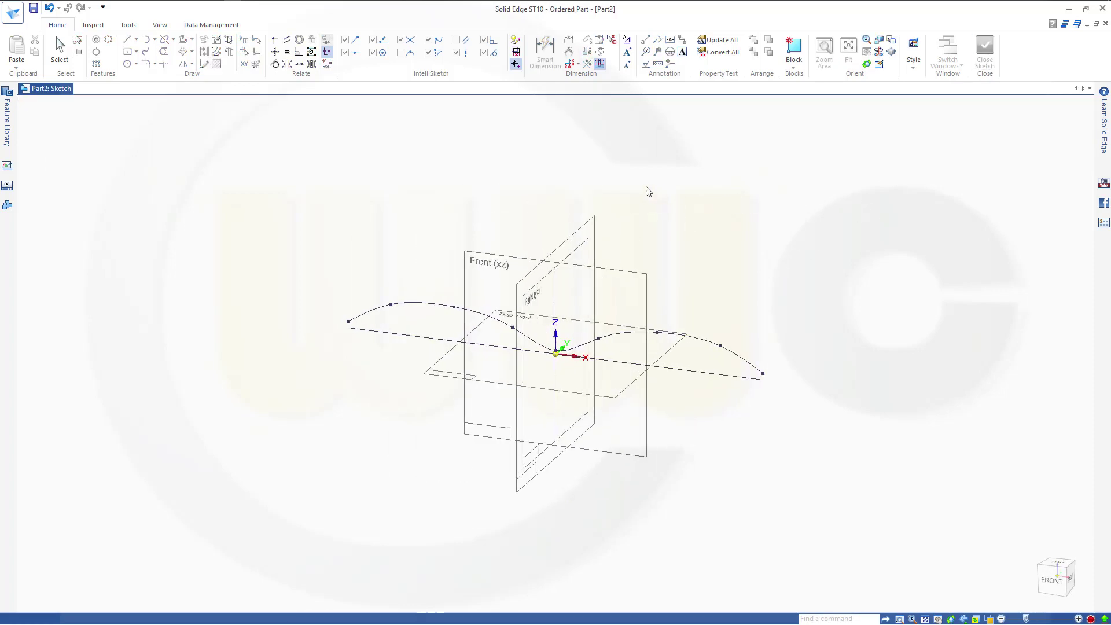
Step: Finish Sketch 3 and cancel the follow-on sketch command
{"action": "left_click", "coordinate": [276, 107]}
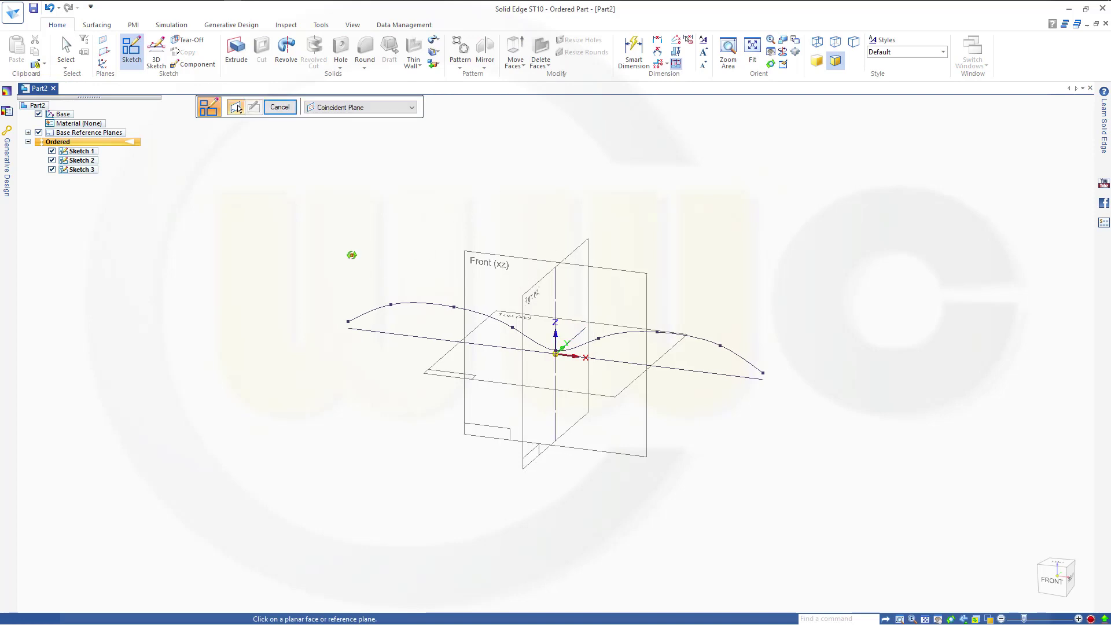
{"action": "middle_click_drag", "start_coordinate": [352, 254], "coordinate": [342, 265]}
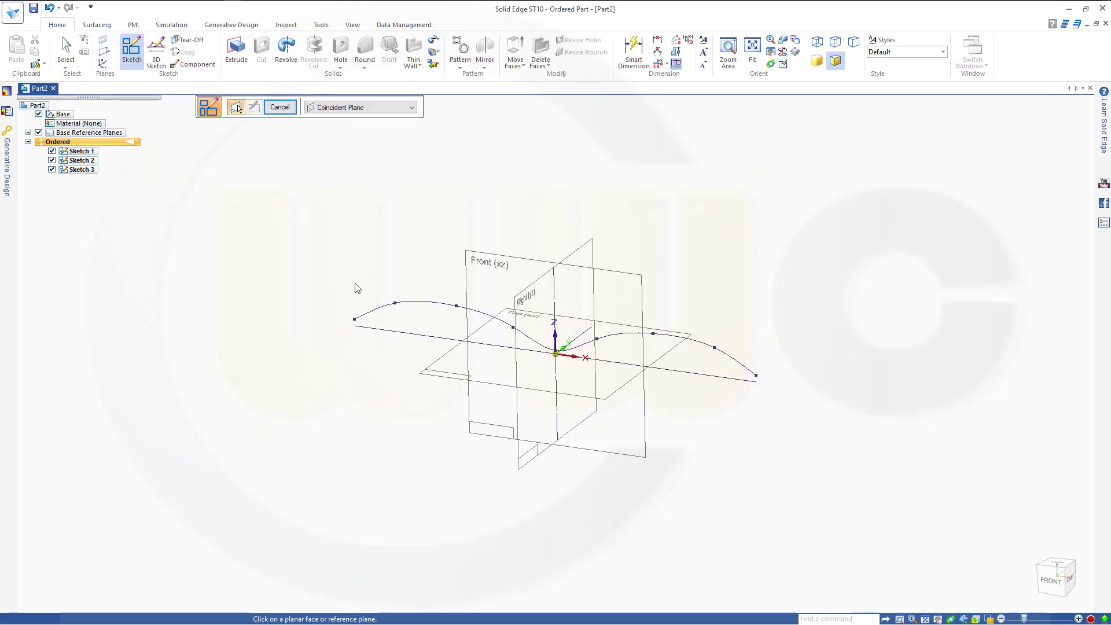
{"action": "left_click", "coordinate": [280, 107]}
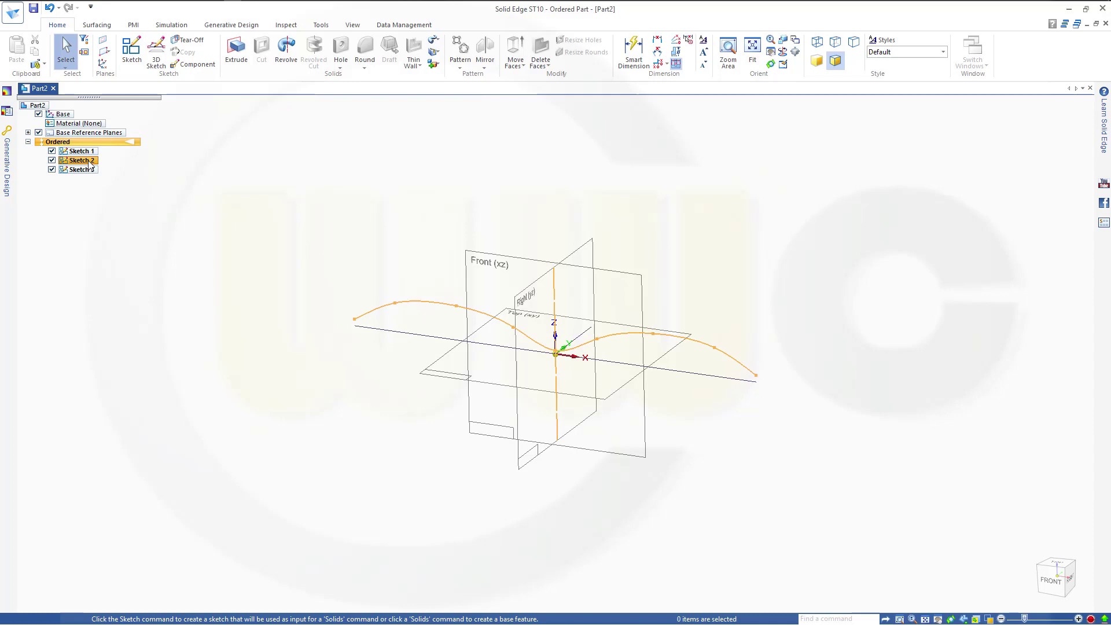
Step: Edit Sketch 2's profile to make the horizontal line its symmetry axis
{"action": "left_click", "coordinate": [89, 163]}
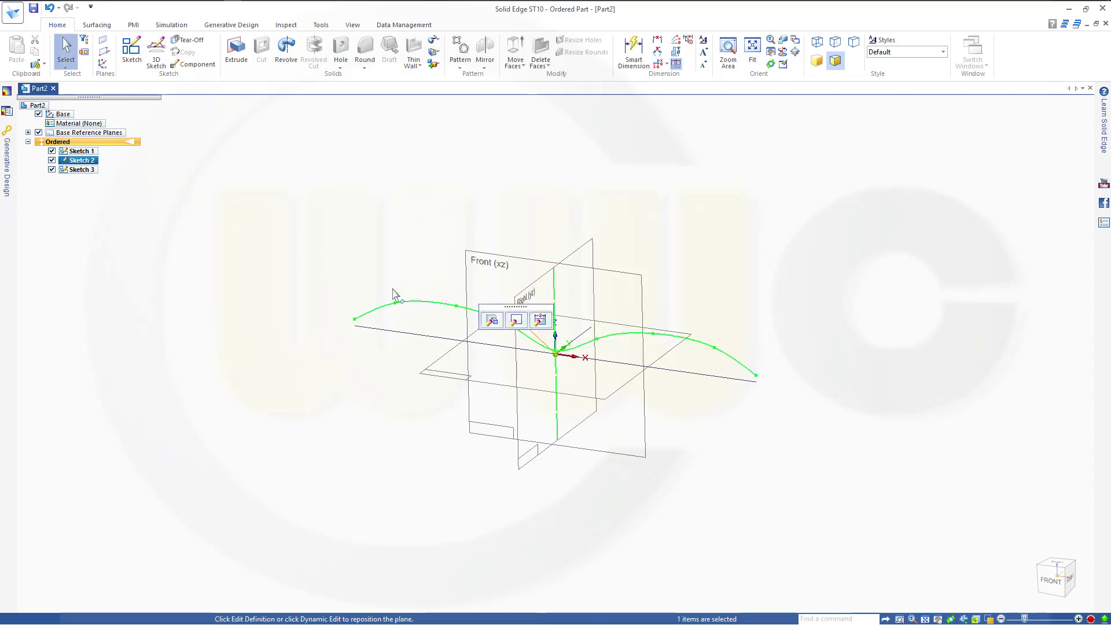
{"action": "left_click", "coordinate": [514, 322]}
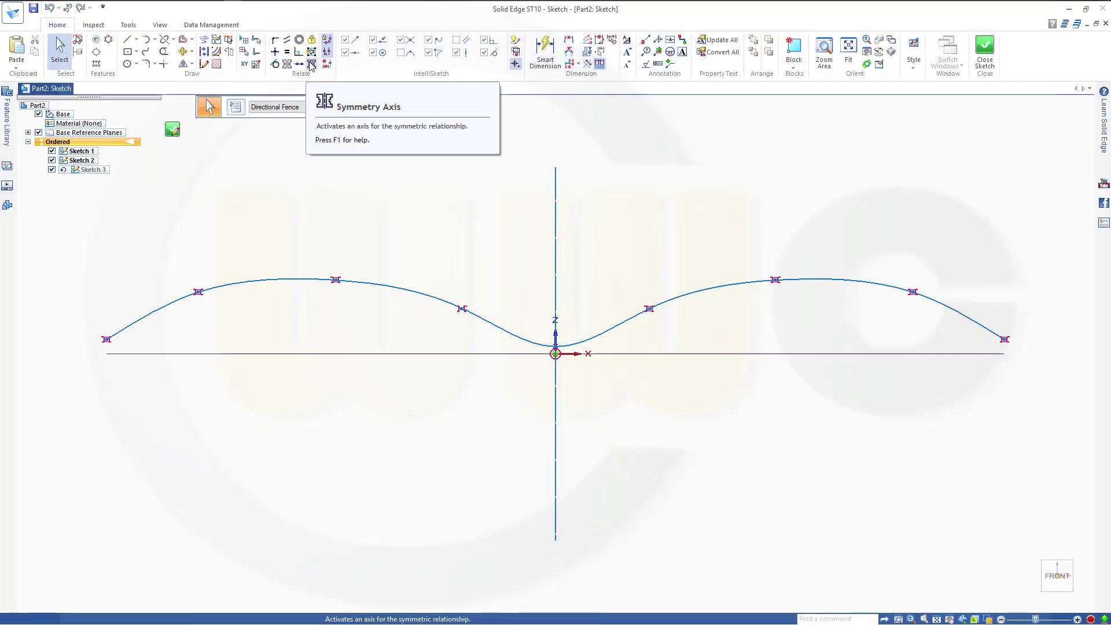
{"action": "left_click", "coordinate": [311, 65]}
{"action": "left_click", "coordinate": [412, 352]}
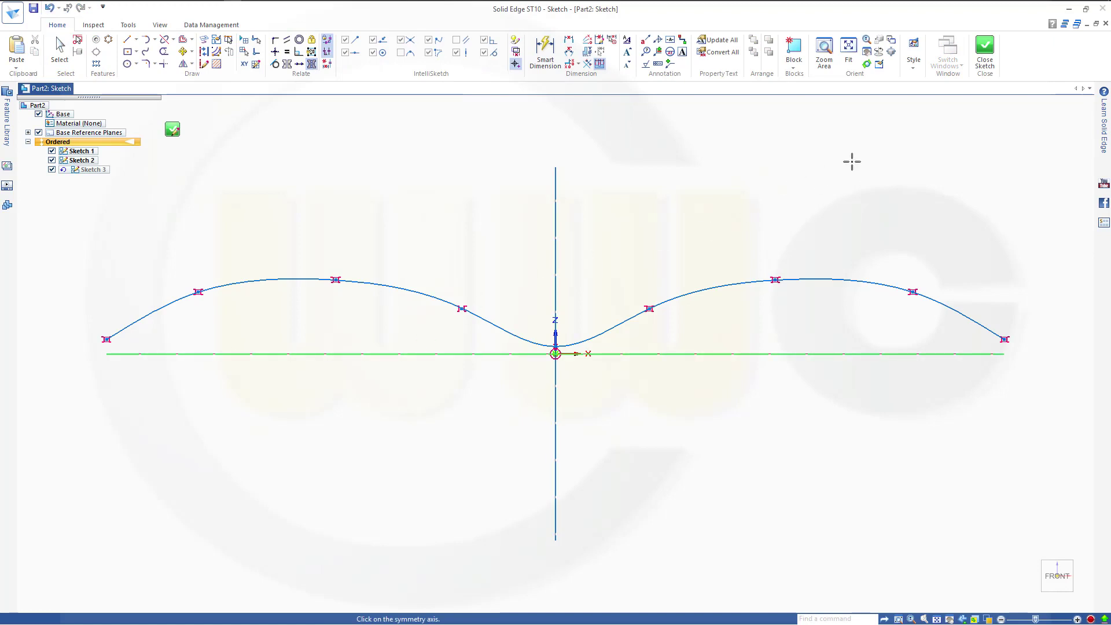
{"action": "left_click", "coordinate": [984, 51]}
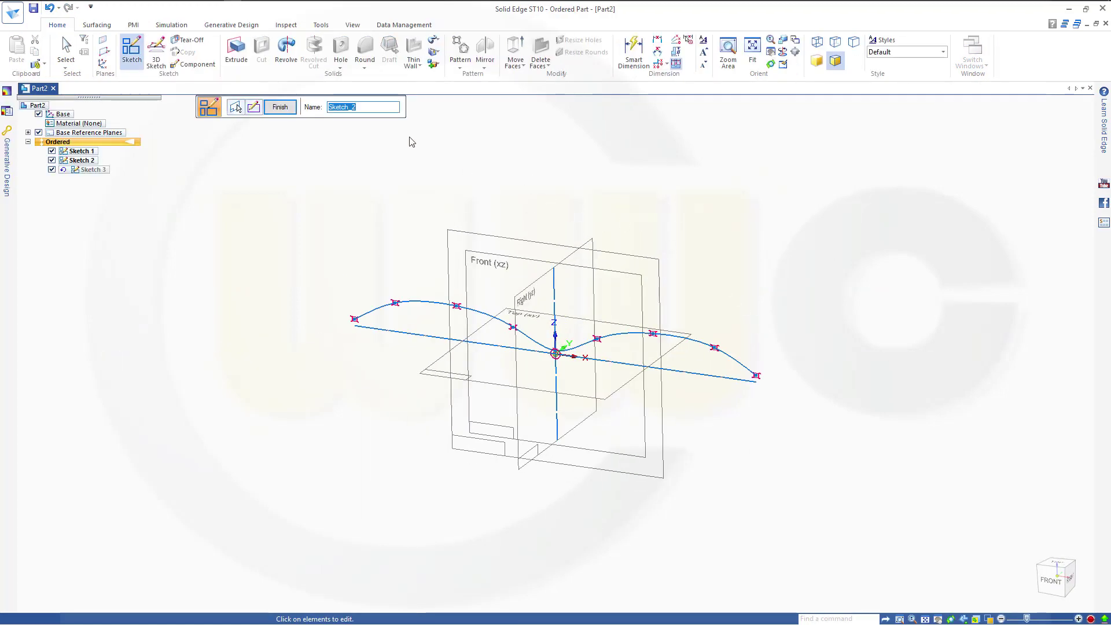
{"action": "left_click", "coordinate": [281, 107]}
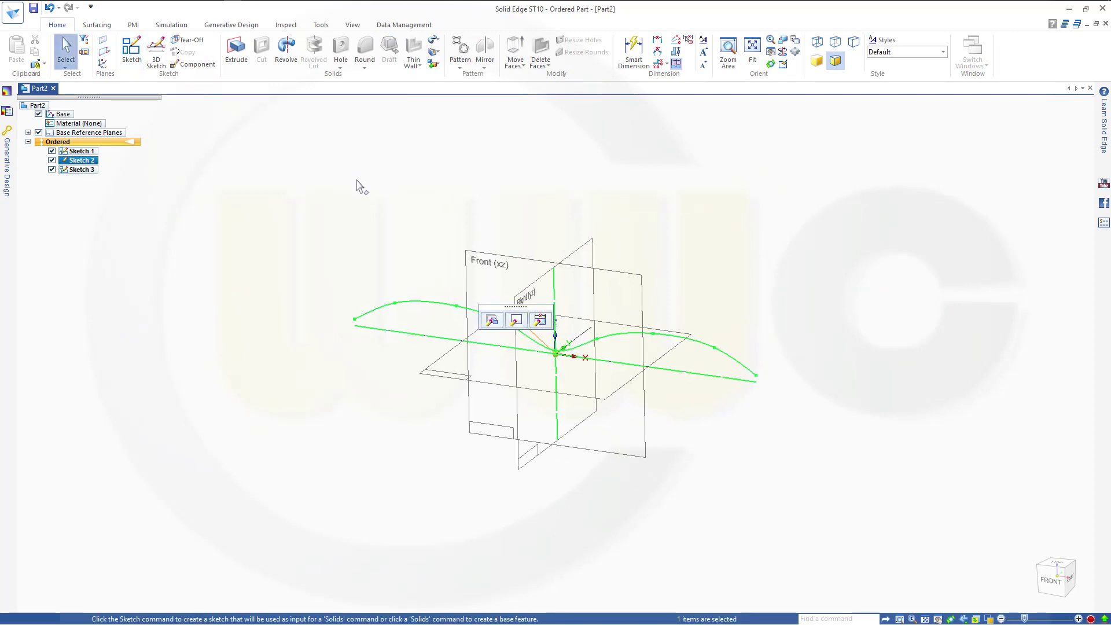
Step: Sweep a surface using the straight line as path and the 50 mm line as cross-section
{"action": "key", "text": "Escape"}
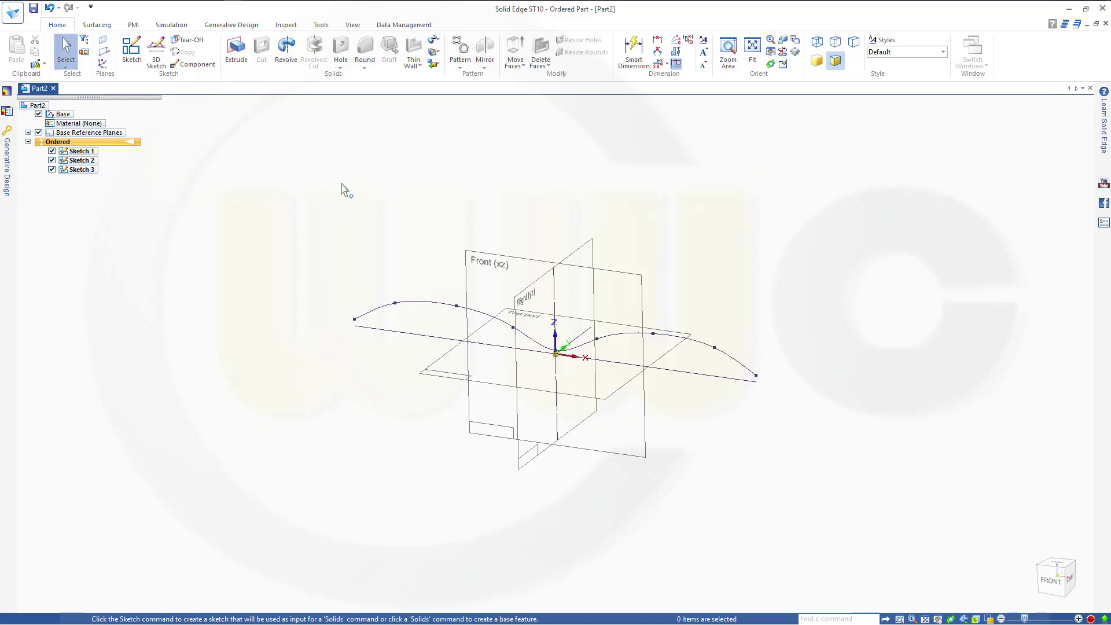
{"action": "left_click", "coordinate": [97, 25]}
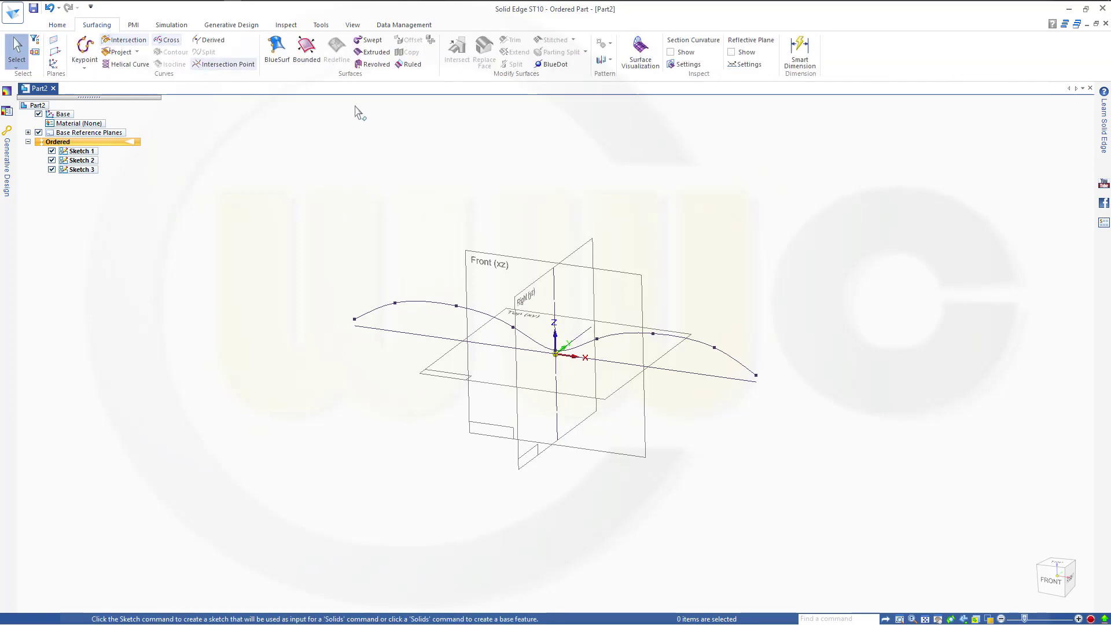
{"action": "left_click", "coordinate": [368, 42]}
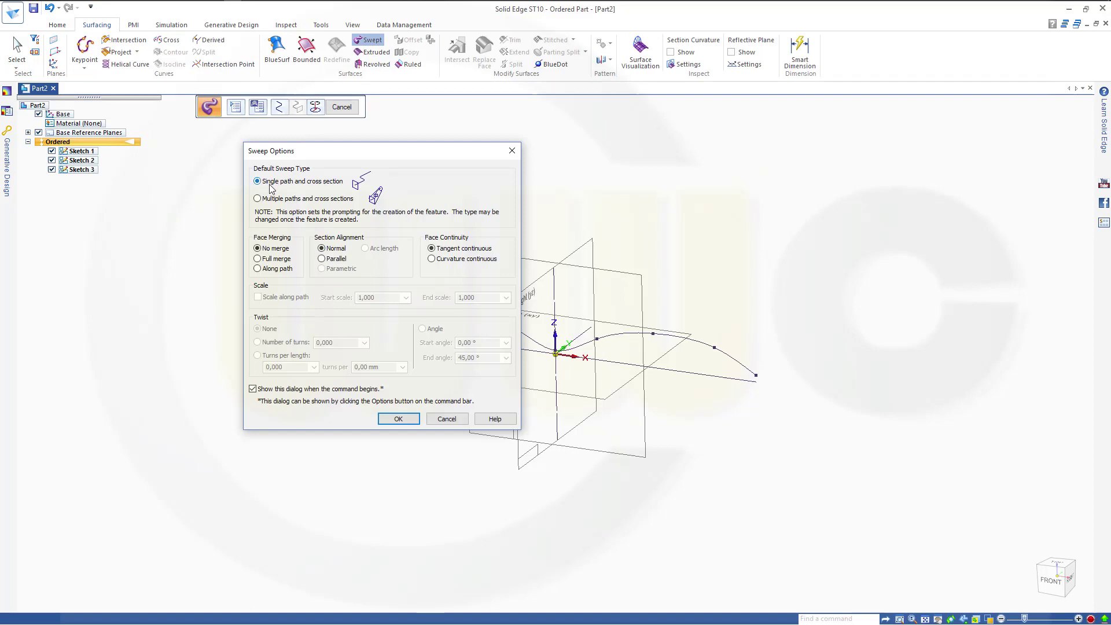
{"action": "left_click", "coordinate": [397, 420]}
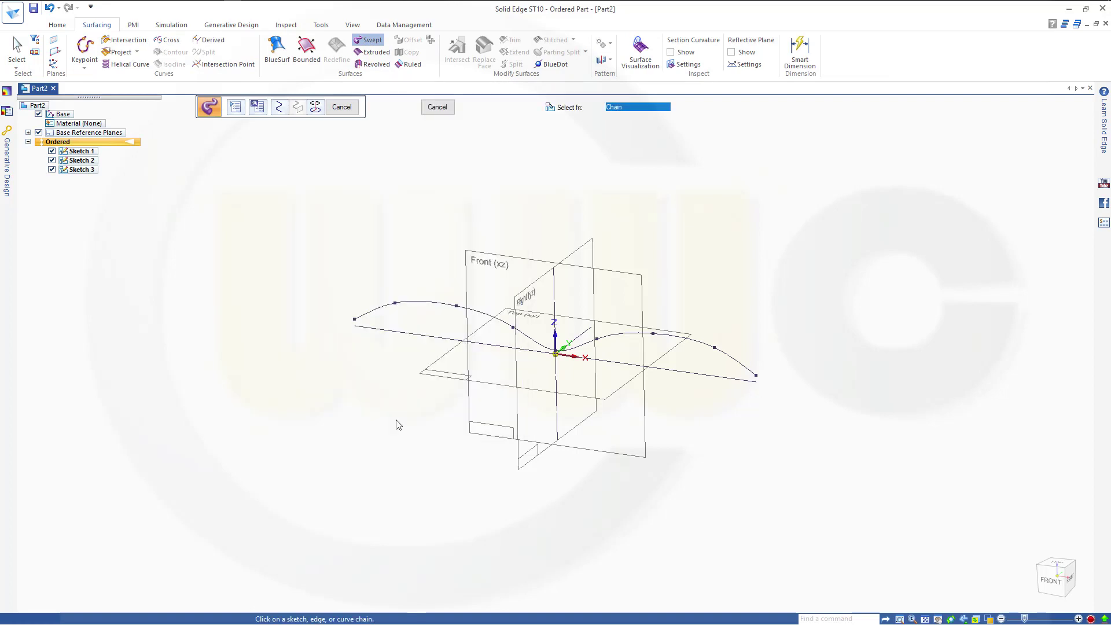
{"action": "left_click", "coordinate": [380, 330]}
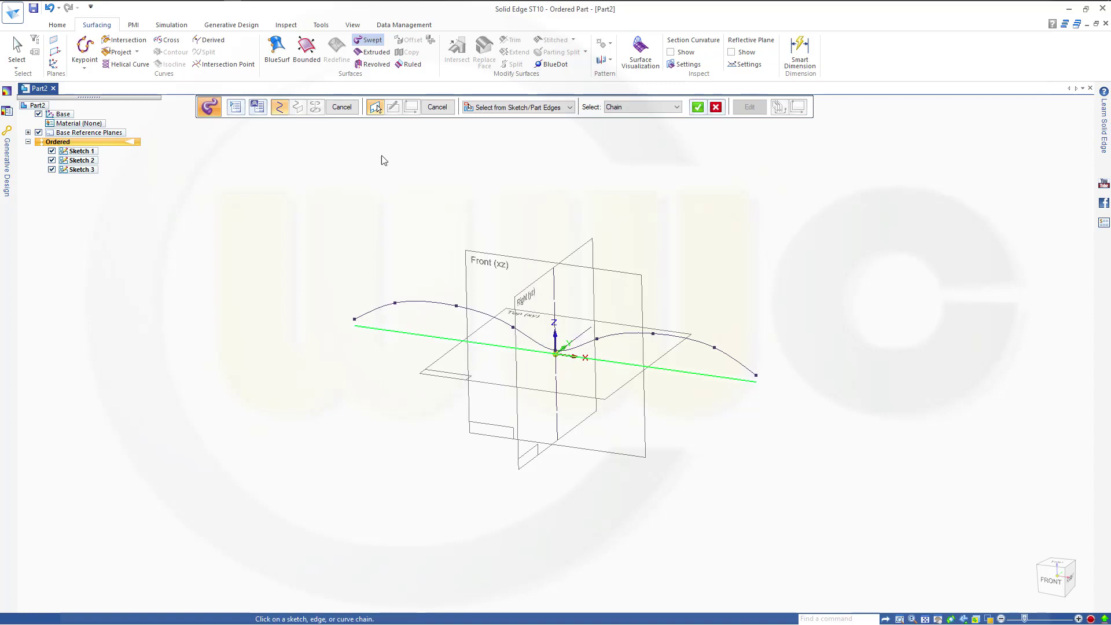
{"action": "left_click", "coordinate": [698, 109]}
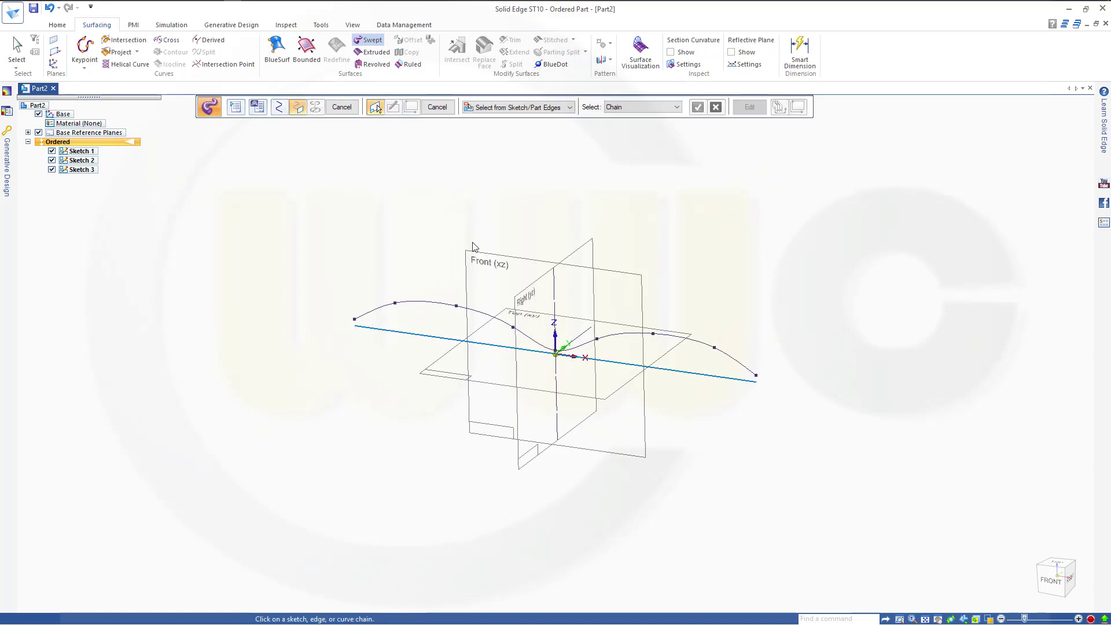
{"action": "left_click", "coordinate": [571, 340]}
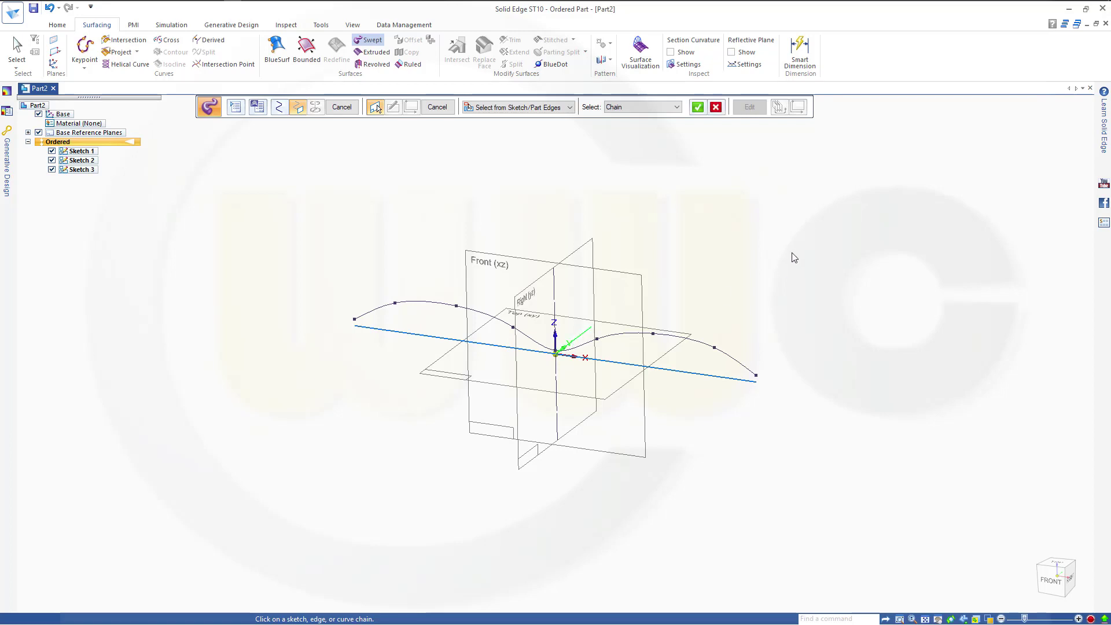
{"action": "left_click", "coordinate": [698, 107]}
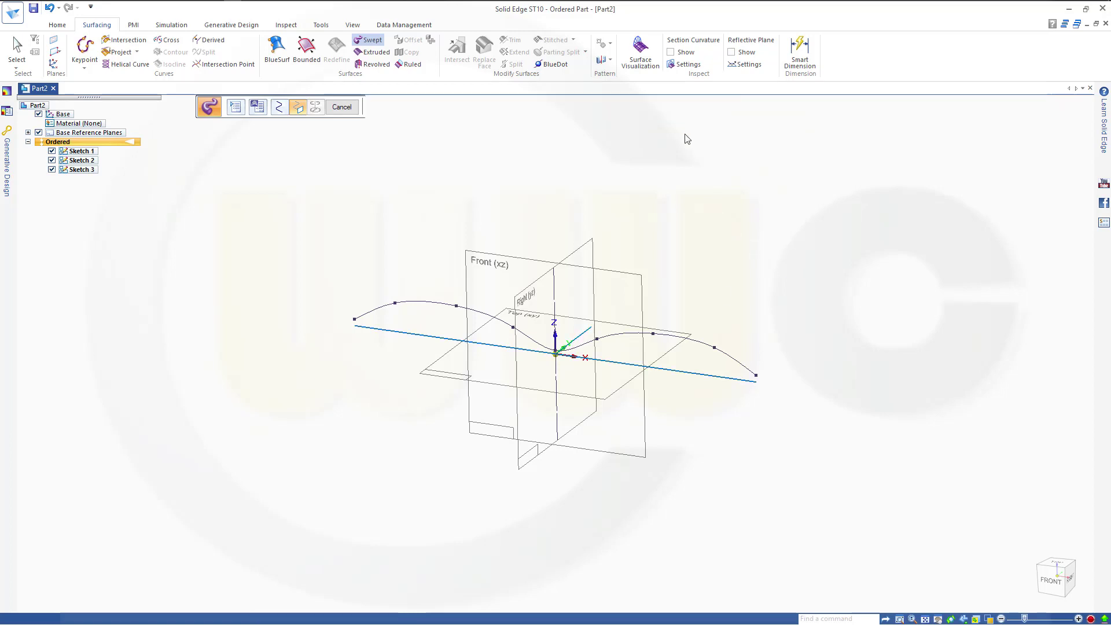
Step: Add a 0° to 45° angle twist to the sweep and finish it
{"action": "left_click", "coordinate": [235, 109]}
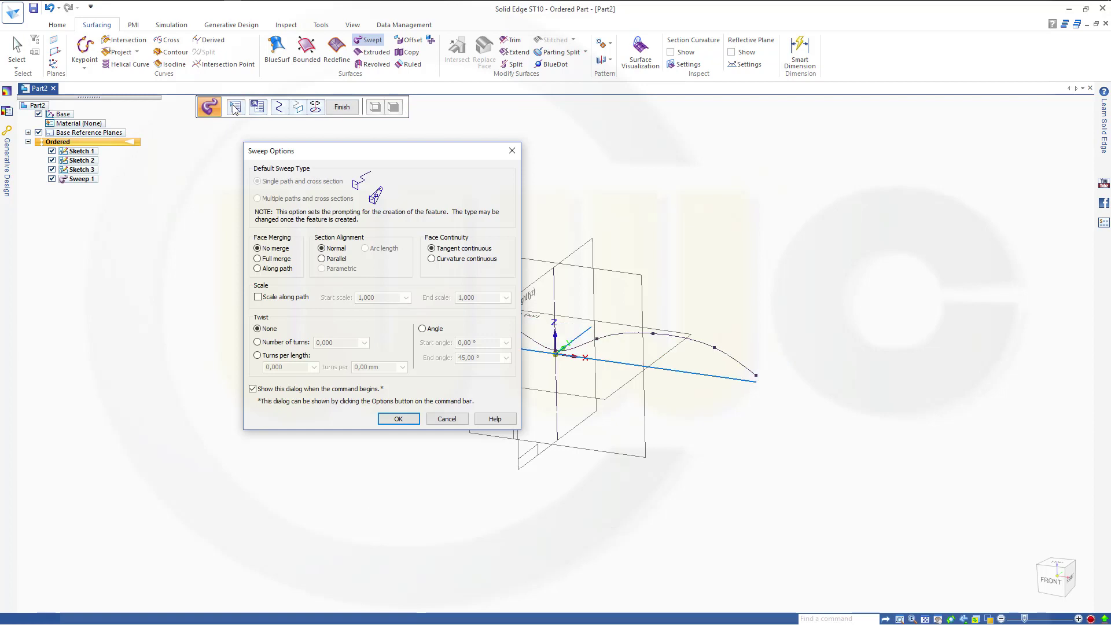
{"action": "left_click", "coordinate": [423, 329]}
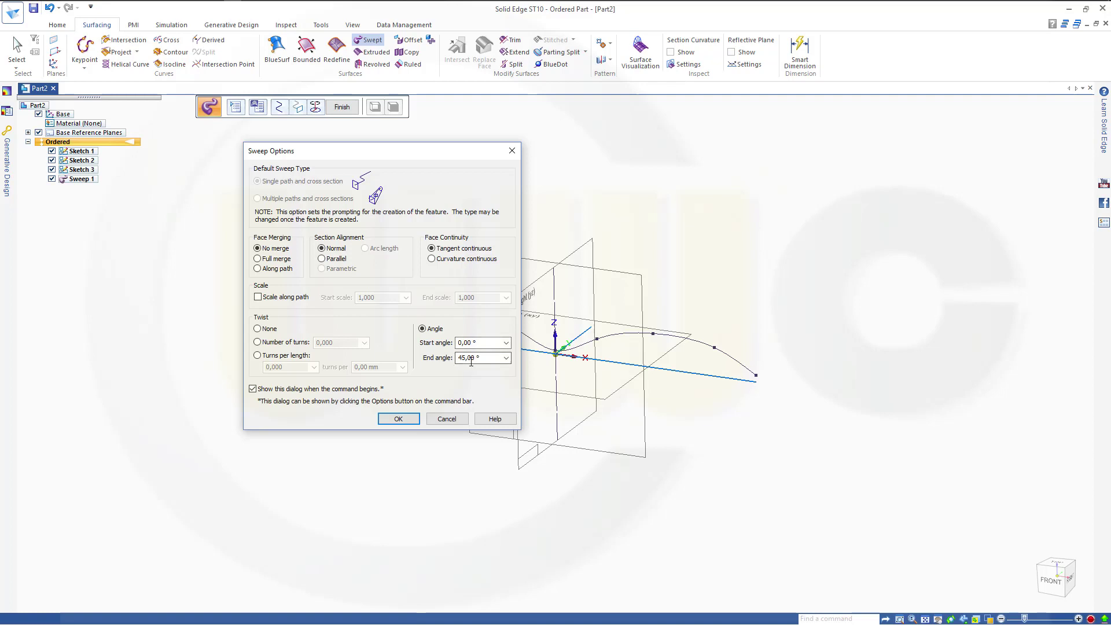
{"action": "left_click", "coordinate": [407, 422]}
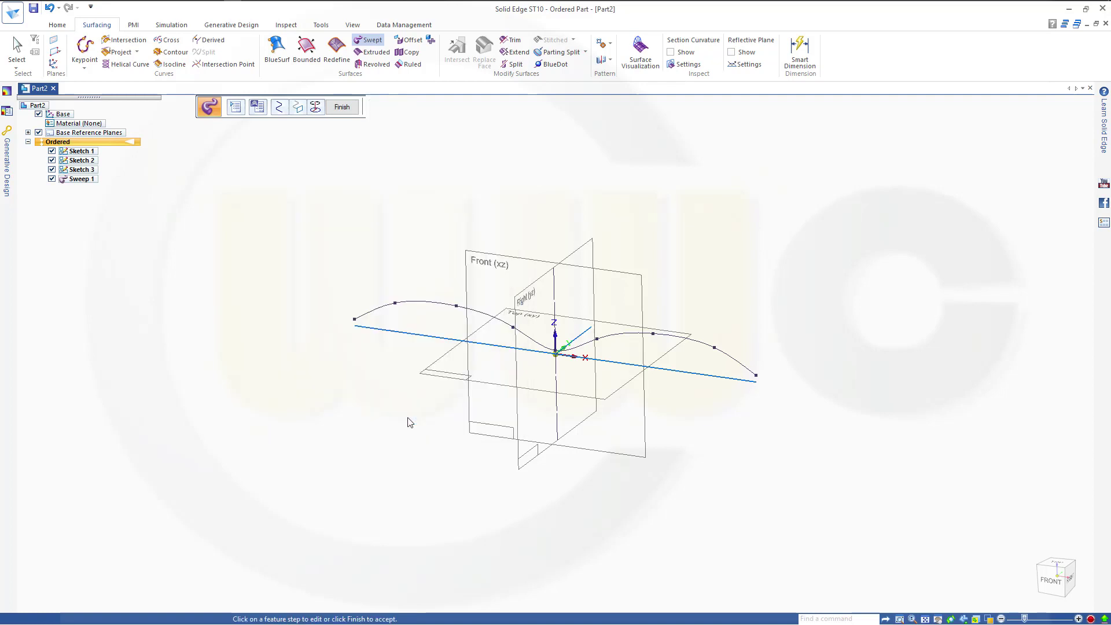
{"action": "left_click", "coordinate": [342, 107]}
Step: Revolve the wavy curve into a surface with angles of 110.14° and 10.68°
{"action": "left_click", "coordinate": [341, 107]}
{"action": "key", "text": "Escape"}
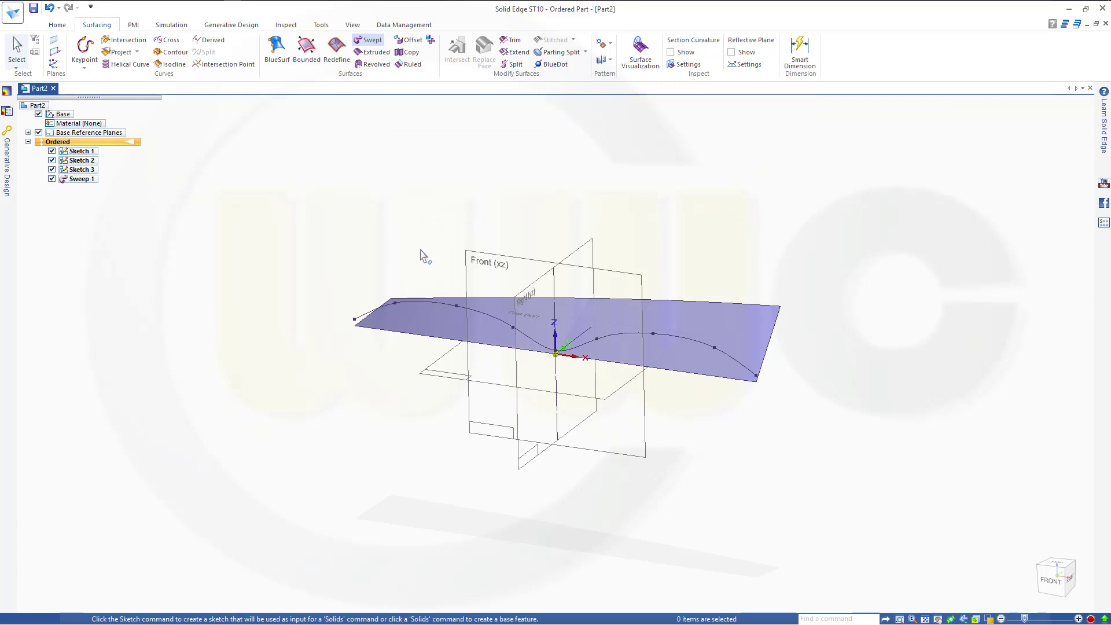
{"action": "middle_click_drag", "start_coordinate": [401, 310], "coordinate": [434, 168]}
{"action": "left_click", "coordinate": [366, 65]}
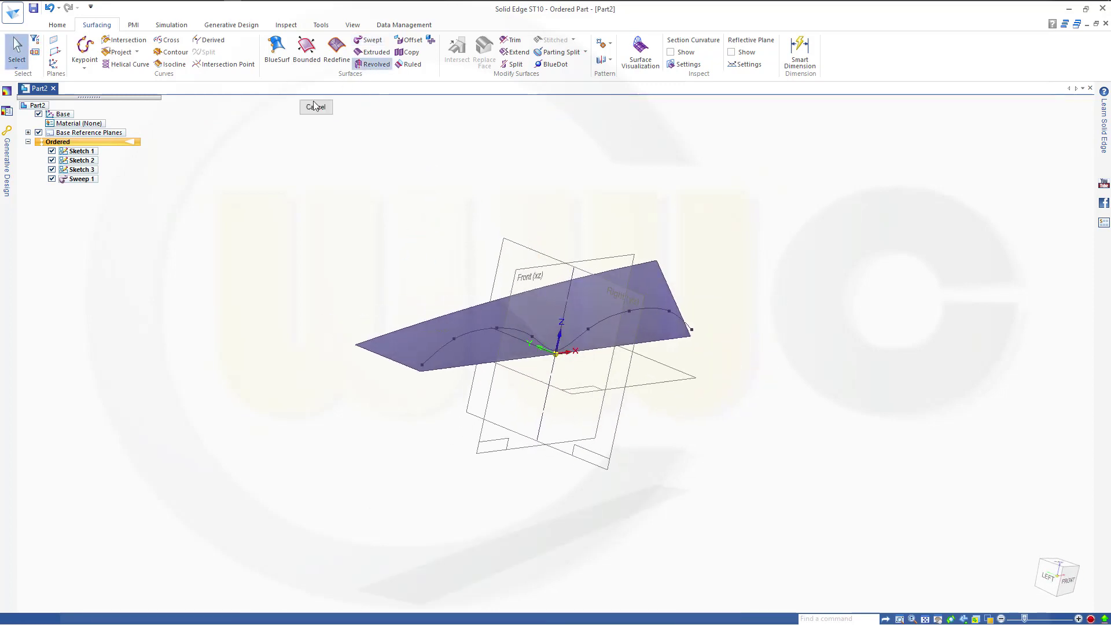
{"action": "left_click", "coordinate": [440, 353]}
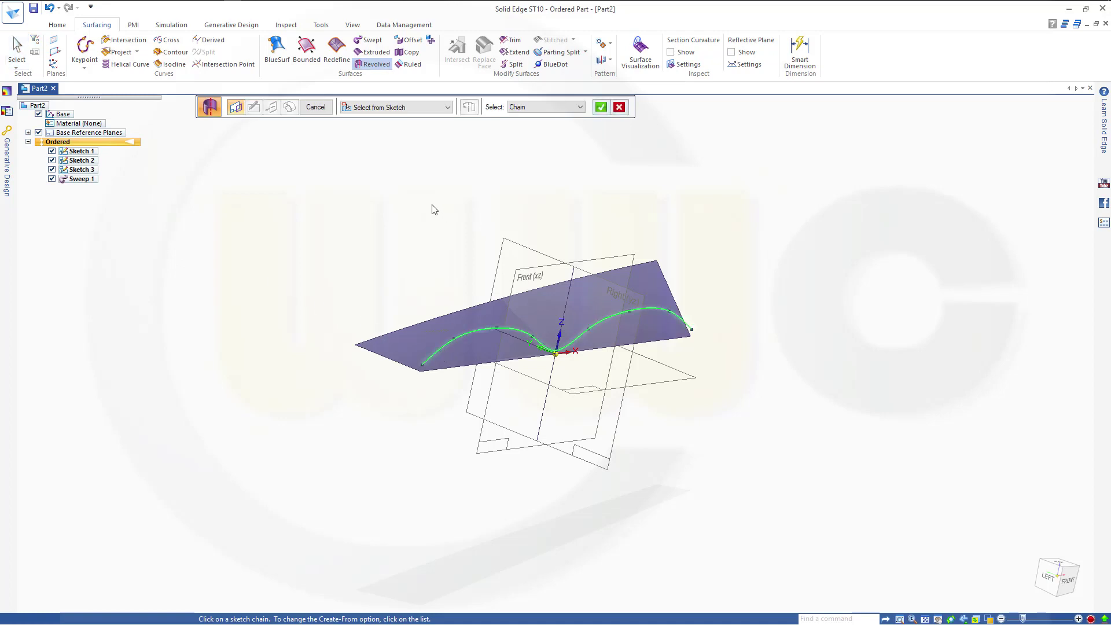
{"action": "left_click", "coordinate": [601, 108]}
{"action": "left_click", "coordinate": [504, 364]}
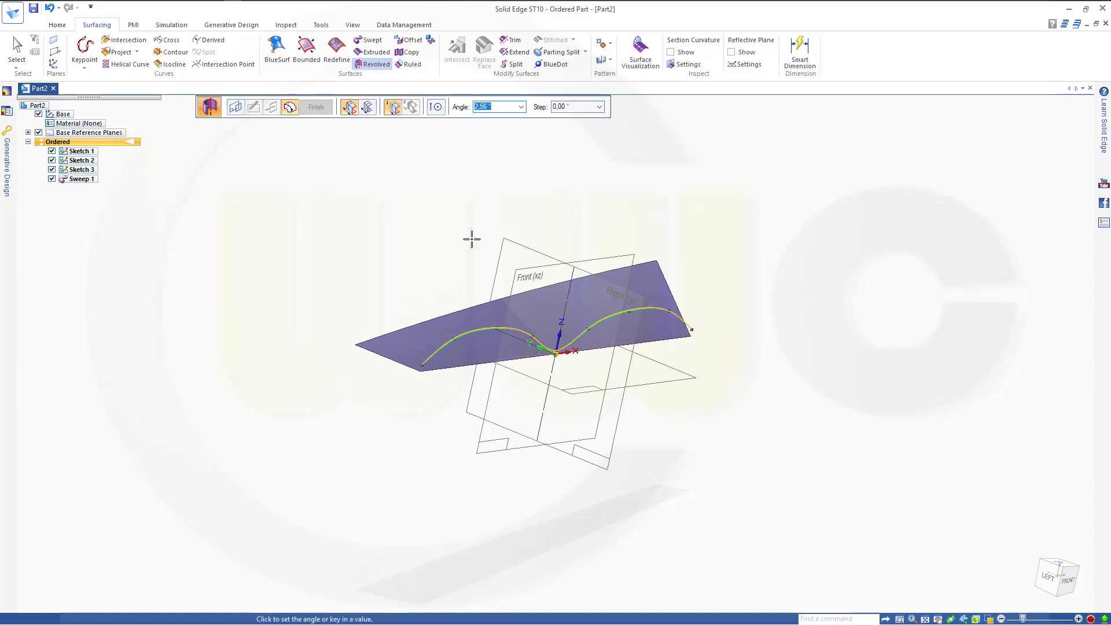
{"action": "middle_click_drag", "start_coordinate": [471, 241], "coordinate": [538, 161]}
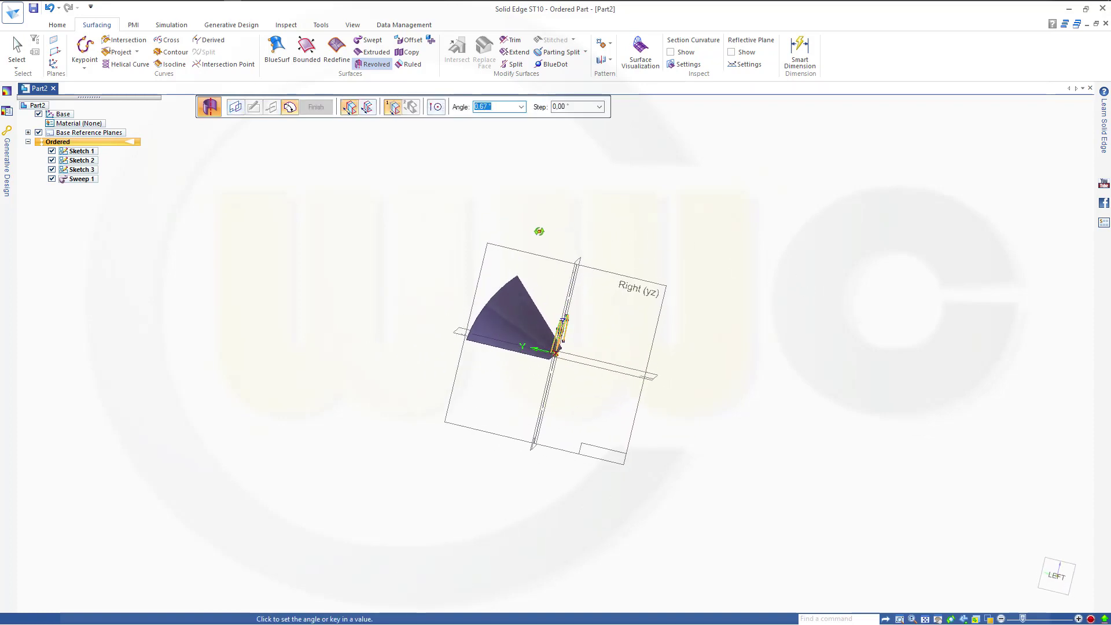
{"action": "left_click", "coordinate": [425, 375]}
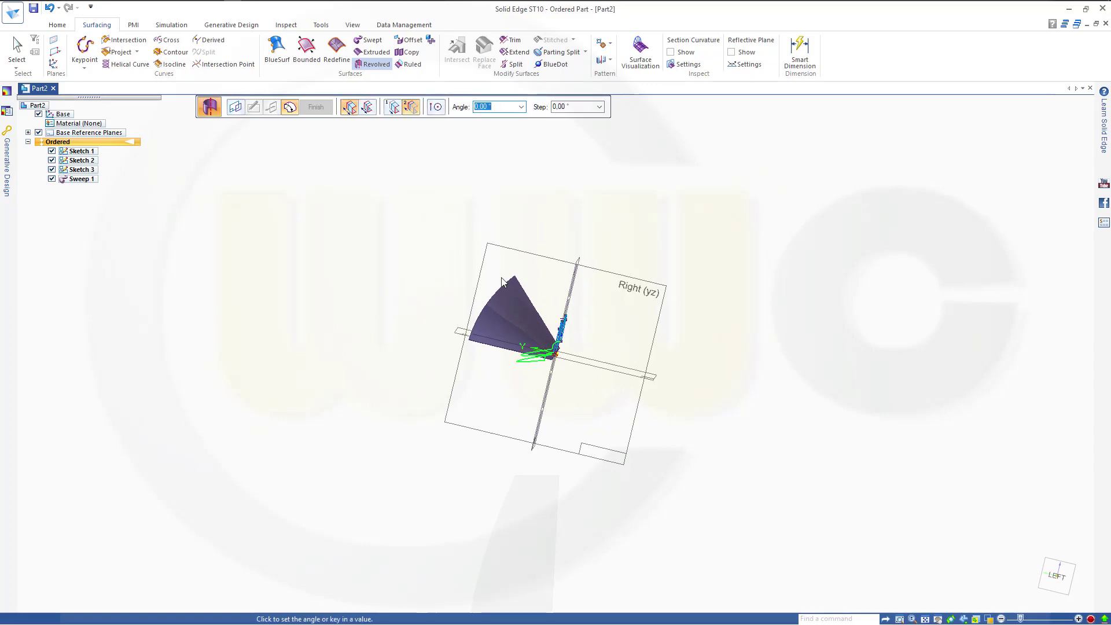
{"action": "left_click", "coordinate": [582, 293]}
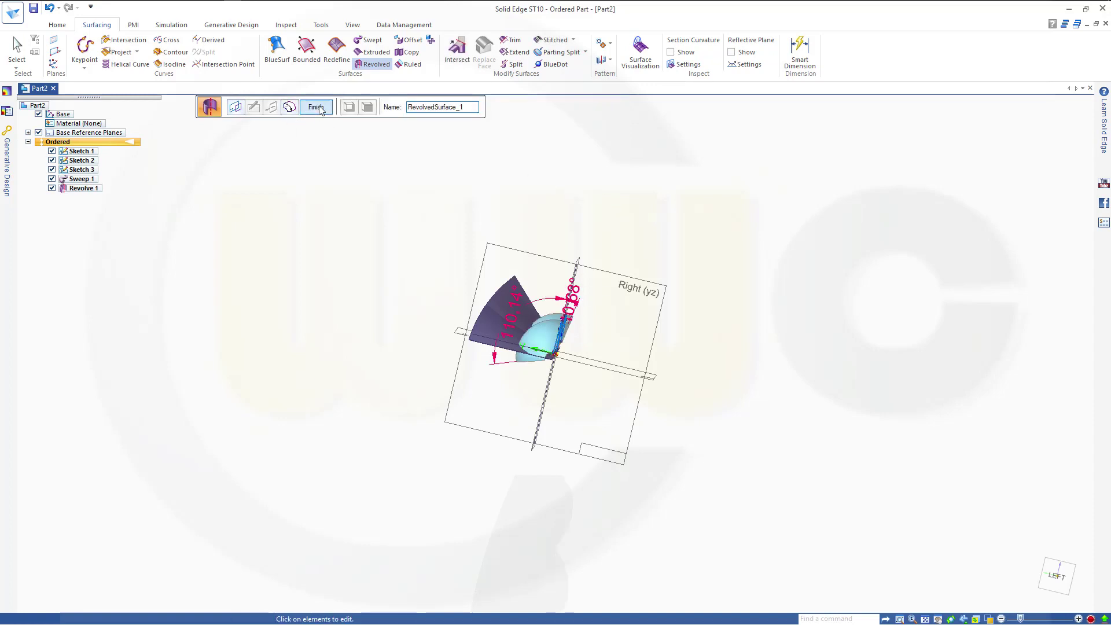
{"action": "left_click", "coordinate": [319, 110]}
Step: Hide Sketch 2 so only the surfaces remain visible
{"action": "key", "text": "Escape"}
{"action": "middle_click_drag", "start_coordinate": [434, 209], "coordinate": [416, 259]}
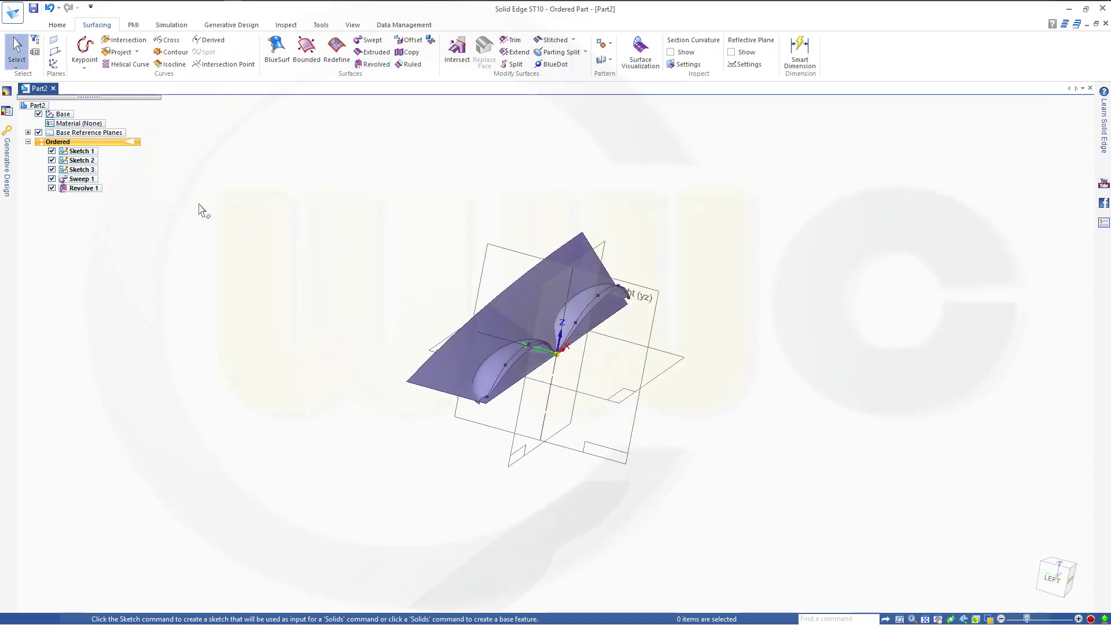
{"action": "left_click", "coordinate": [51, 161]}
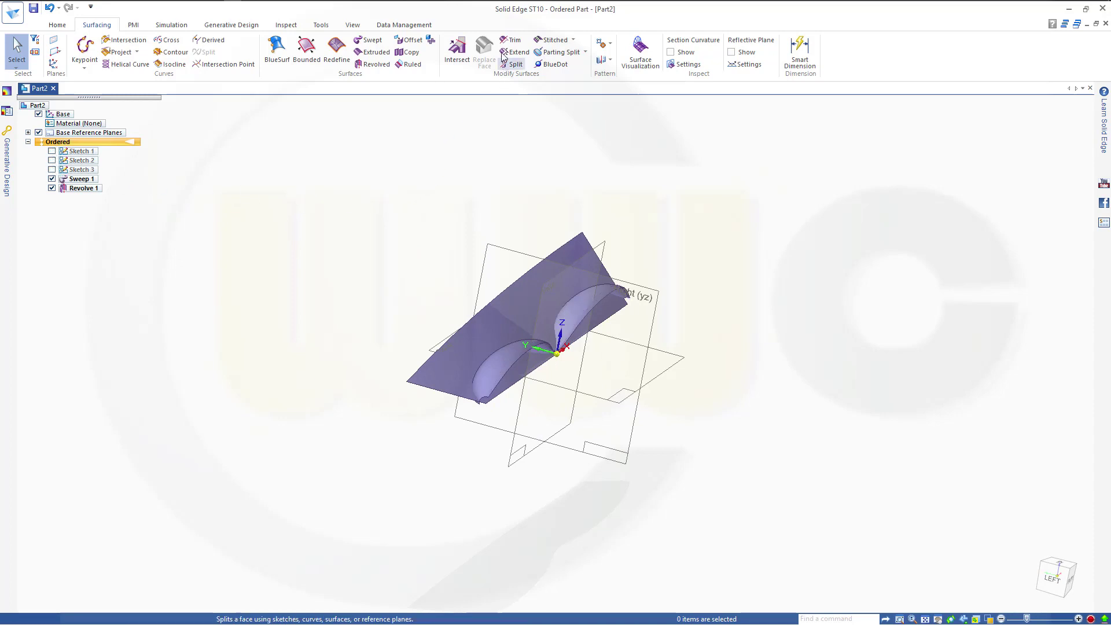
Step: Trim the swept surface with the revolved surface, removing the outer portion of the sheet
{"action": "left_click", "coordinate": [512, 39]}
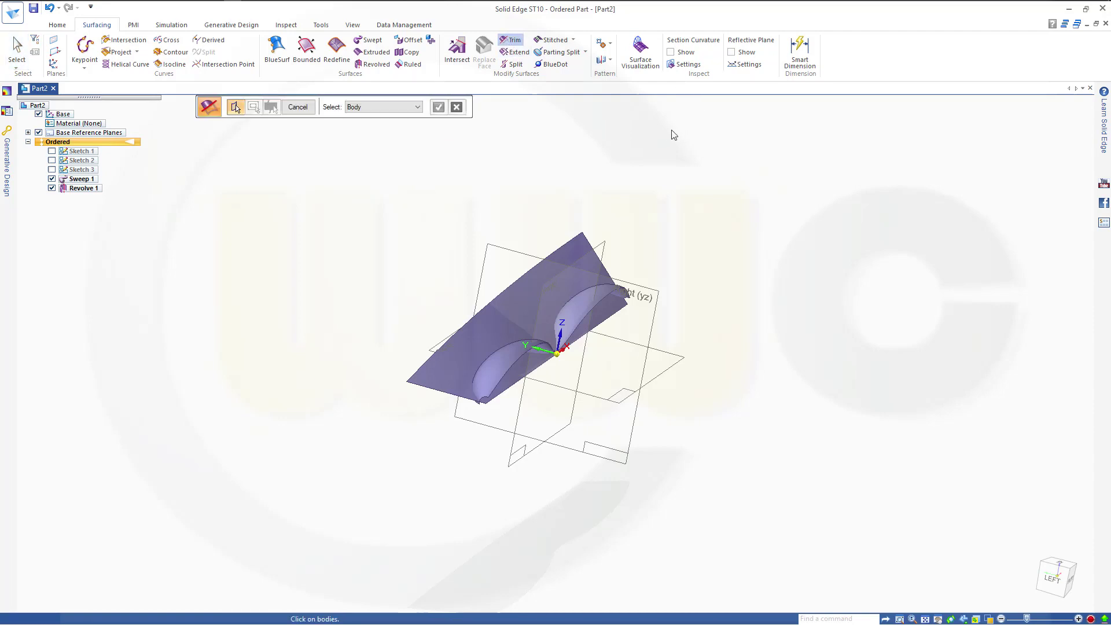
{"action": "left_click", "coordinate": [559, 268]}
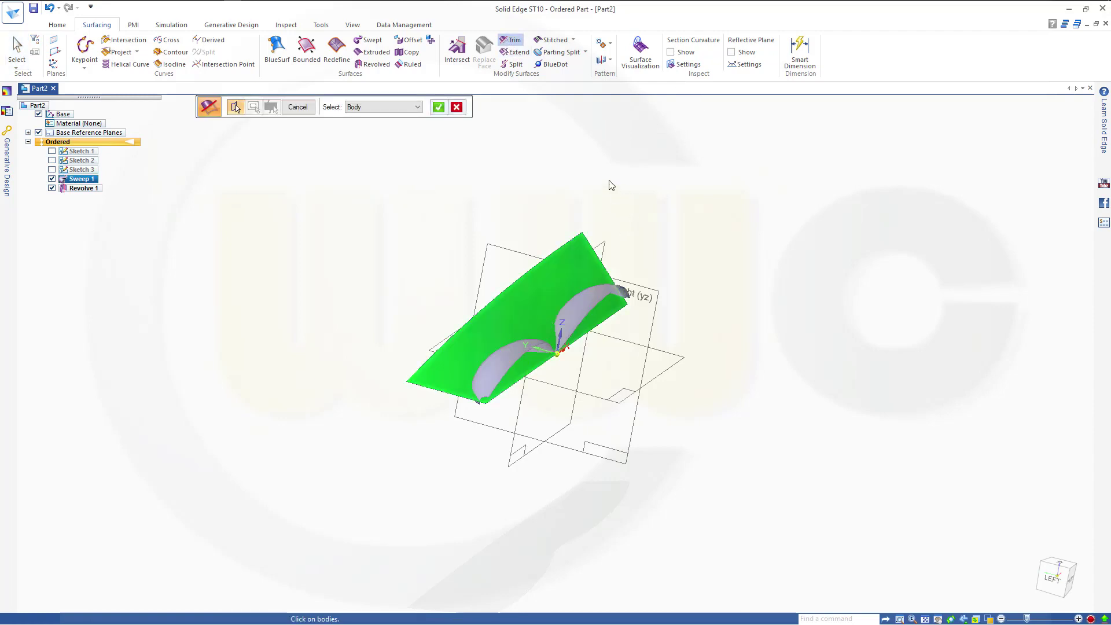
{"action": "left_click", "coordinate": [438, 109]}
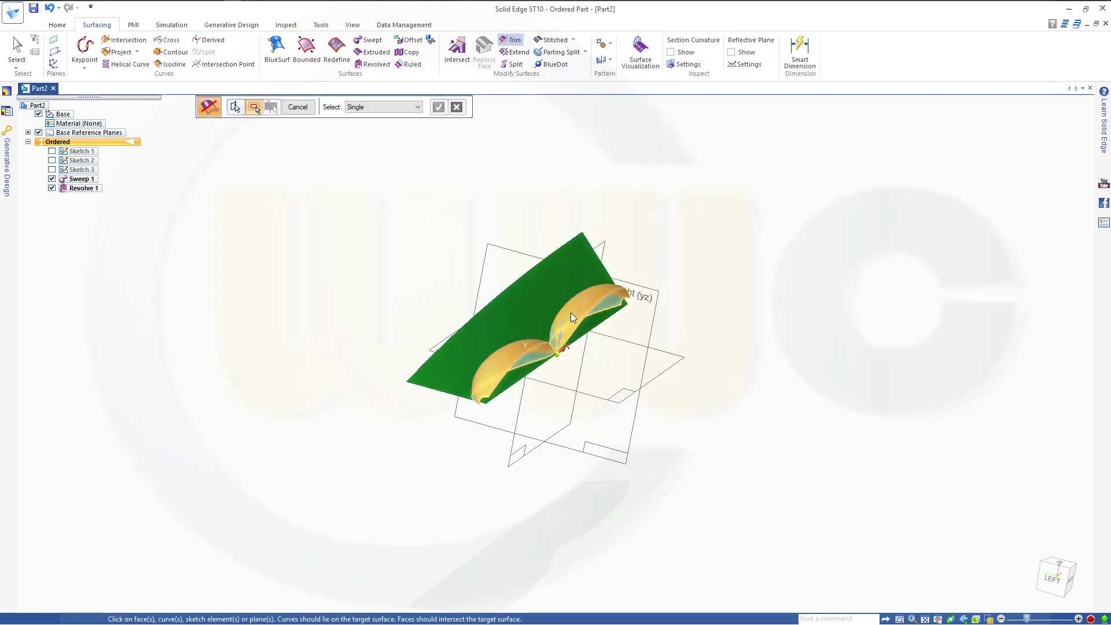
{"action": "left_click", "coordinate": [570, 312]}
{"action": "left_click", "coordinate": [438, 109]}
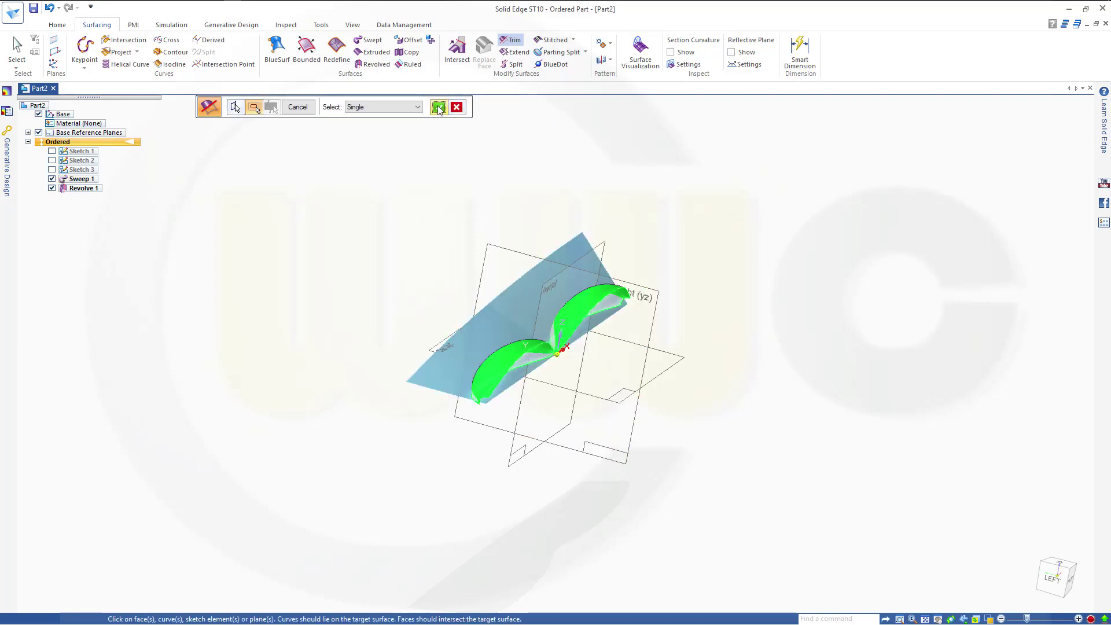
{"action": "left_click", "coordinate": [546, 275]}
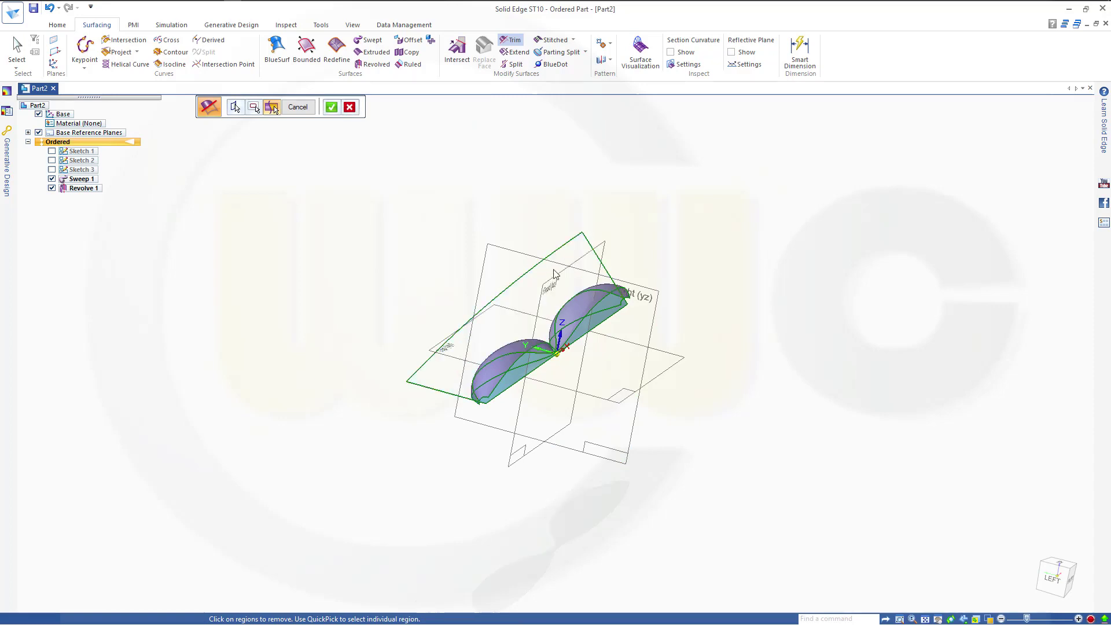
{"action": "left_click", "coordinate": [332, 107]}
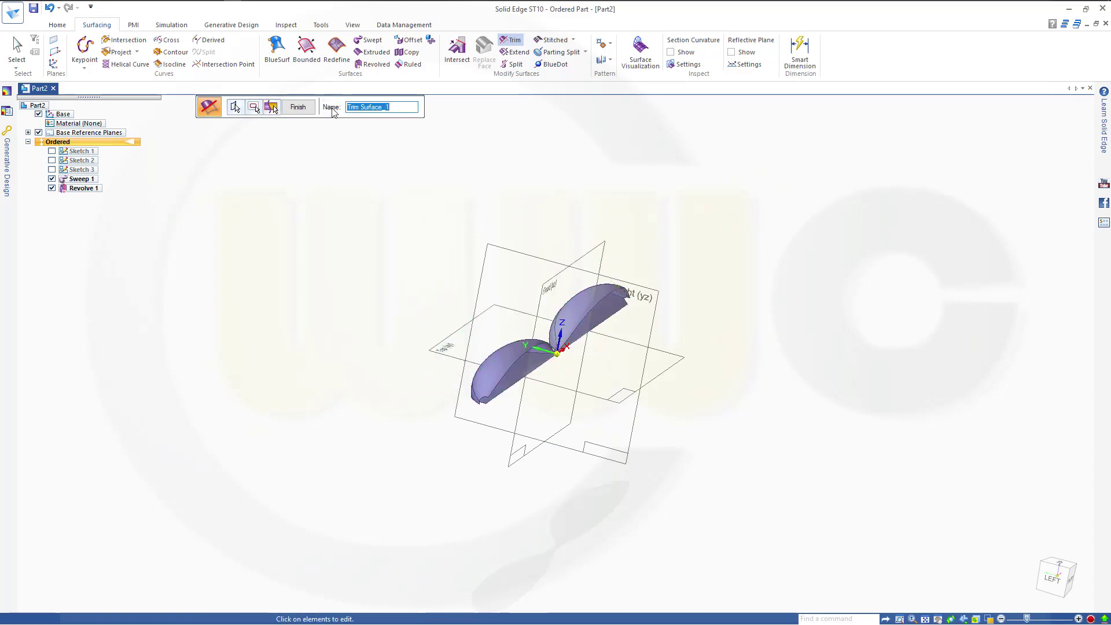
Step: Hide the revolved surface, inspect the two trimmed blade halves, and finish the trim
{"action": "left_click", "coordinate": [52, 188]}
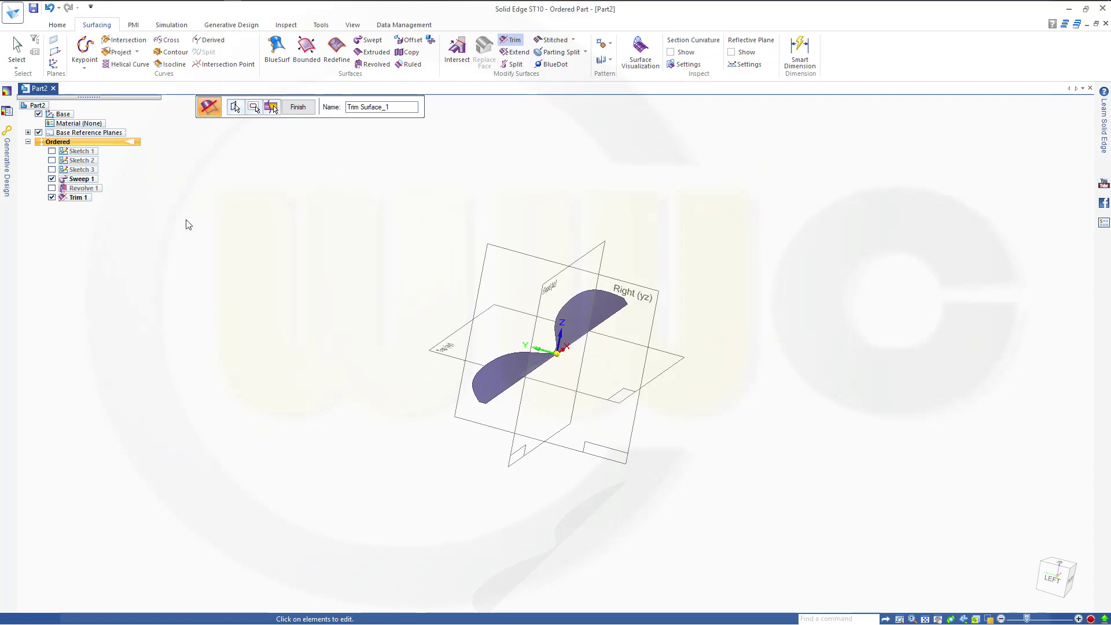
{"action": "mouse_move", "coordinate": [445, 292]}
{"action": "middle_mouse_down"}
{"action": "mouse_move", "coordinate": [426, 268]}
{"action": "mouse_move", "coordinate": [464, 313]}
{"action": "mouse_move", "coordinate": [436, 282]}
{"action": "middle_mouse_up"}
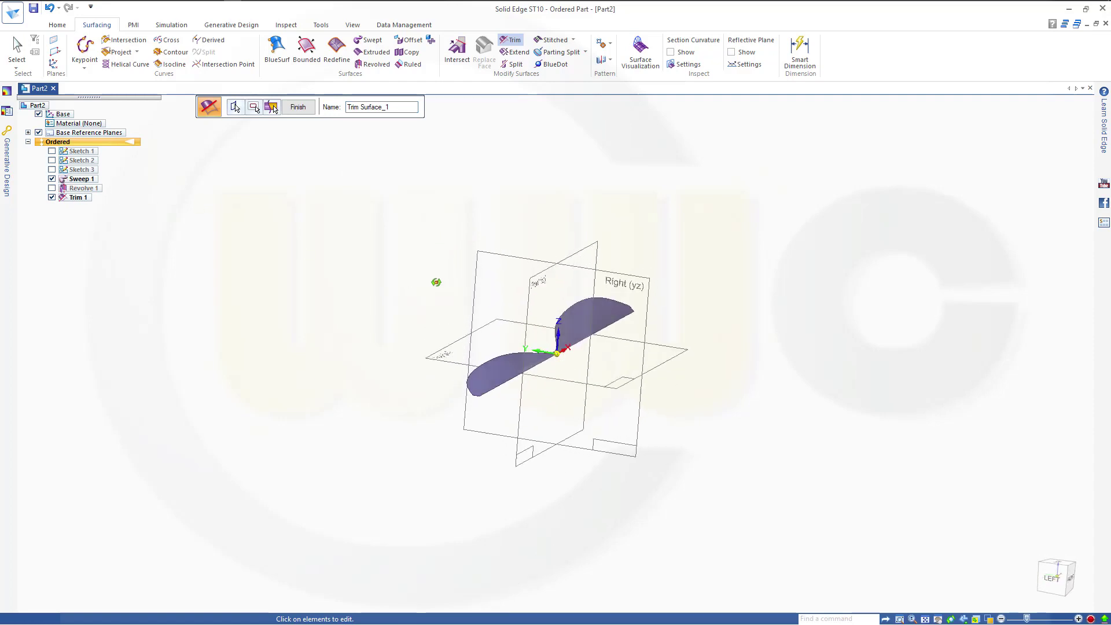
{"action": "scroll", "coordinate": [513, 307], "scroll_direction": "down", "scroll_amount": 2}
{"action": "scroll", "coordinate": [540, 302], "scroll_direction": "up", "scroll_amount": 4}
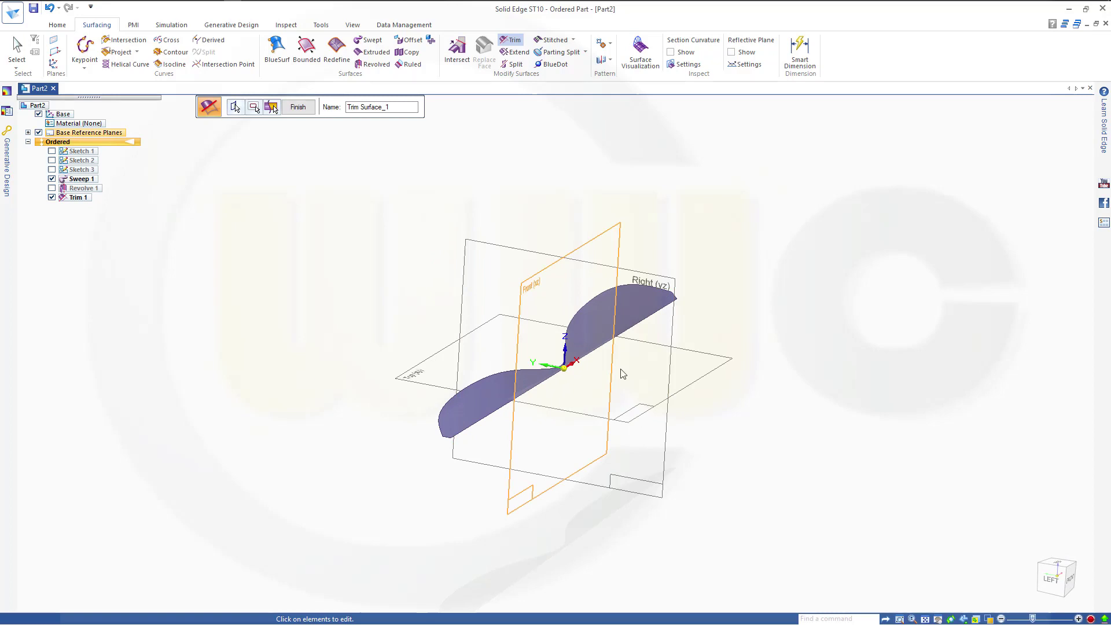
{"action": "middle_click_drag", "start_coordinate": [623, 374], "coordinate": [523, 248]}
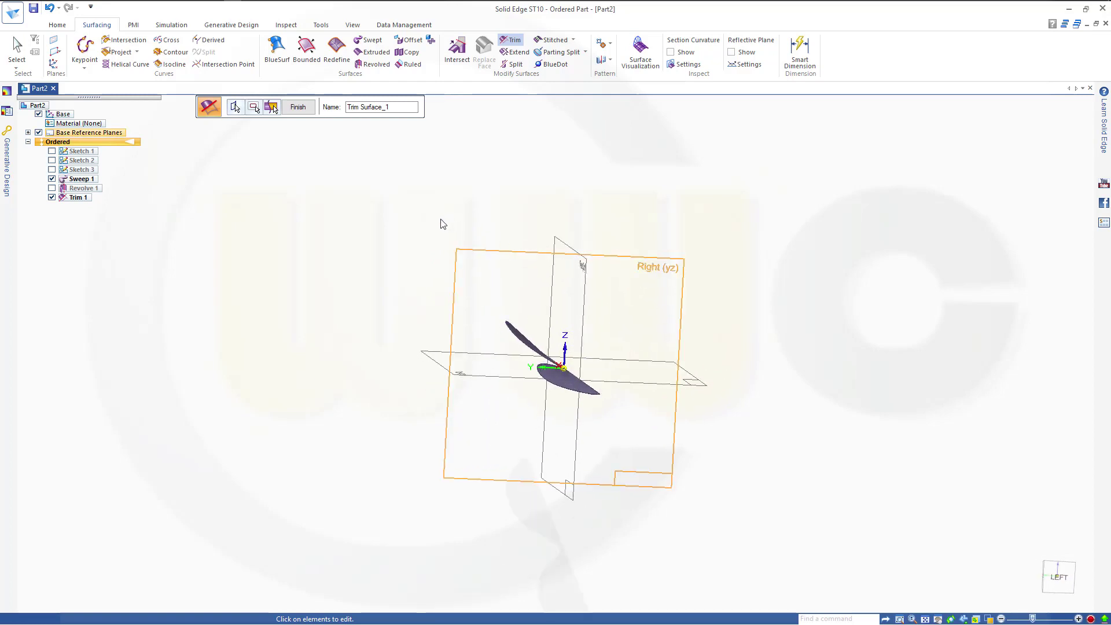
{"action": "middle_click_drag", "start_coordinate": [409, 290], "coordinate": [342, 139]}
{"action": "left_click", "coordinate": [298, 108]}
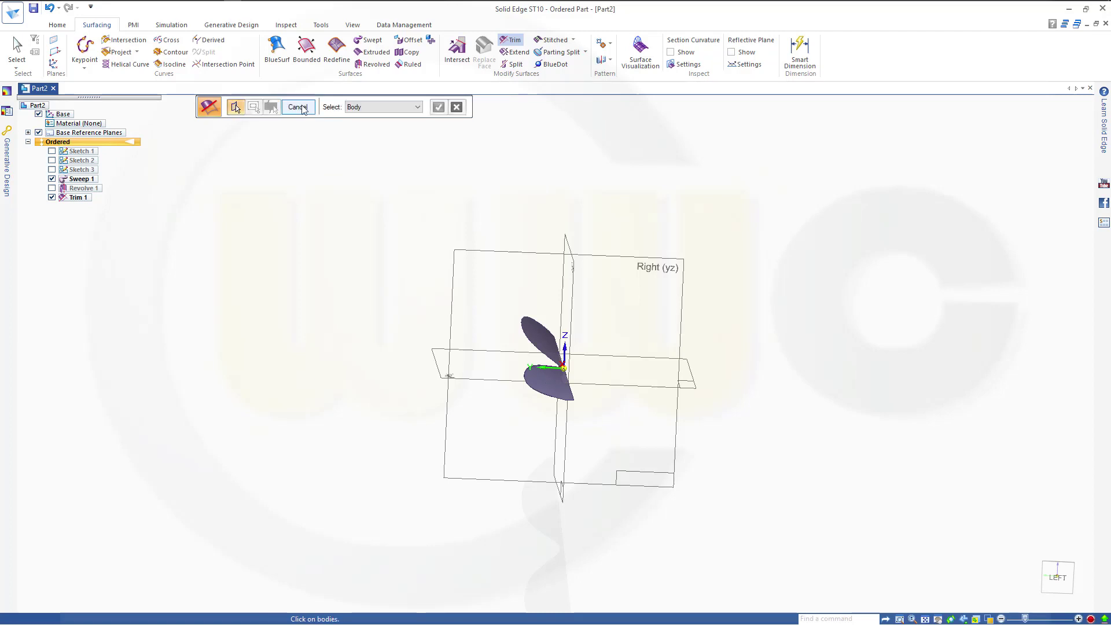
{"action": "left_click", "coordinate": [298, 108]}
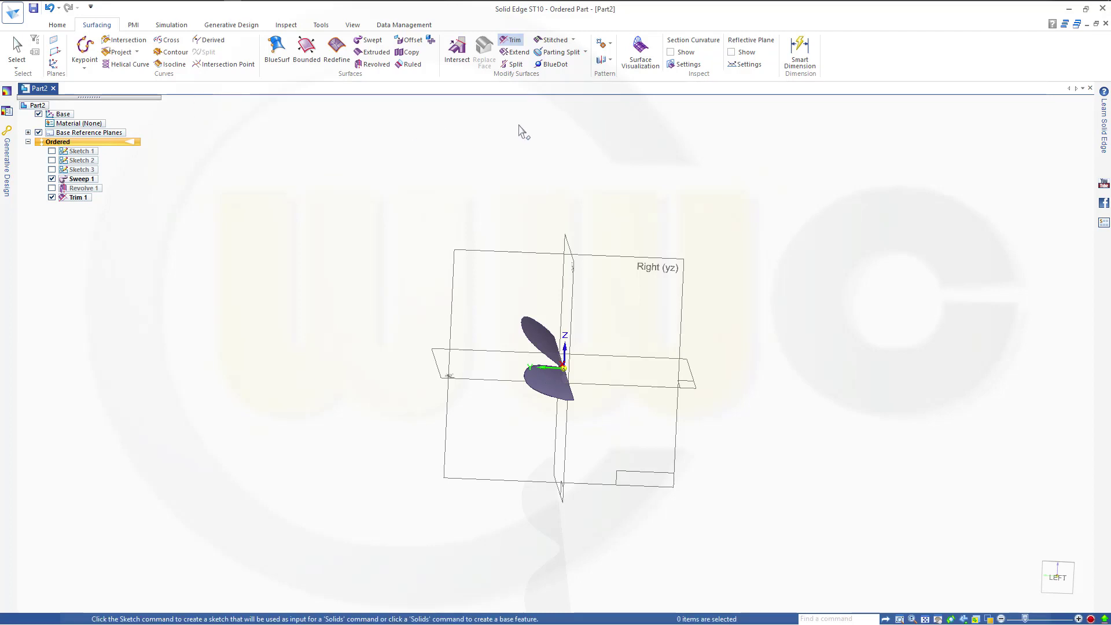
Step: Circularly pattern the trimmed blade body on the Right (yz) plane, centred on the origin, count 2
{"action": "left_click", "coordinate": [610, 44]}
{"action": "left_click", "coordinate": [628, 55]}
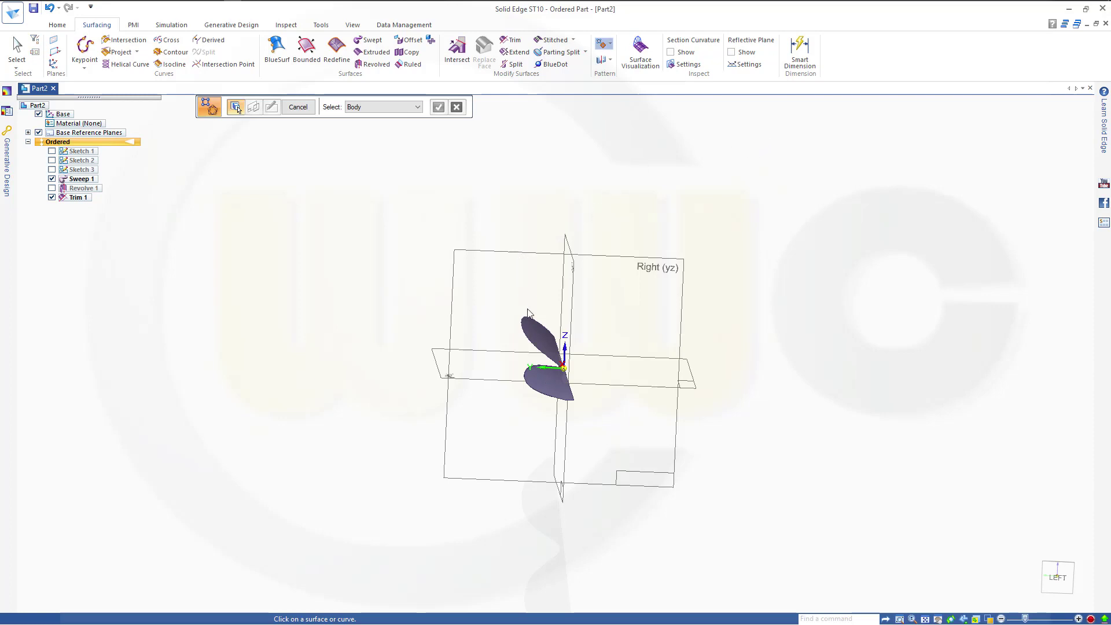
{"action": "left_click", "coordinate": [533, 338]}
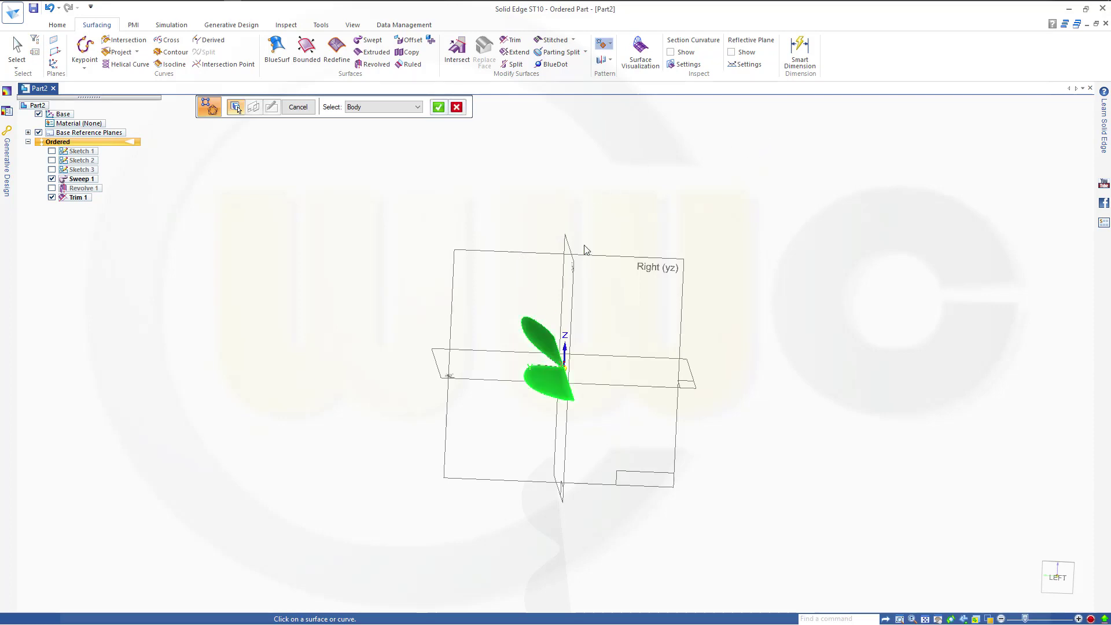
{"action": "left_click", "coordinate": [437, 108]}
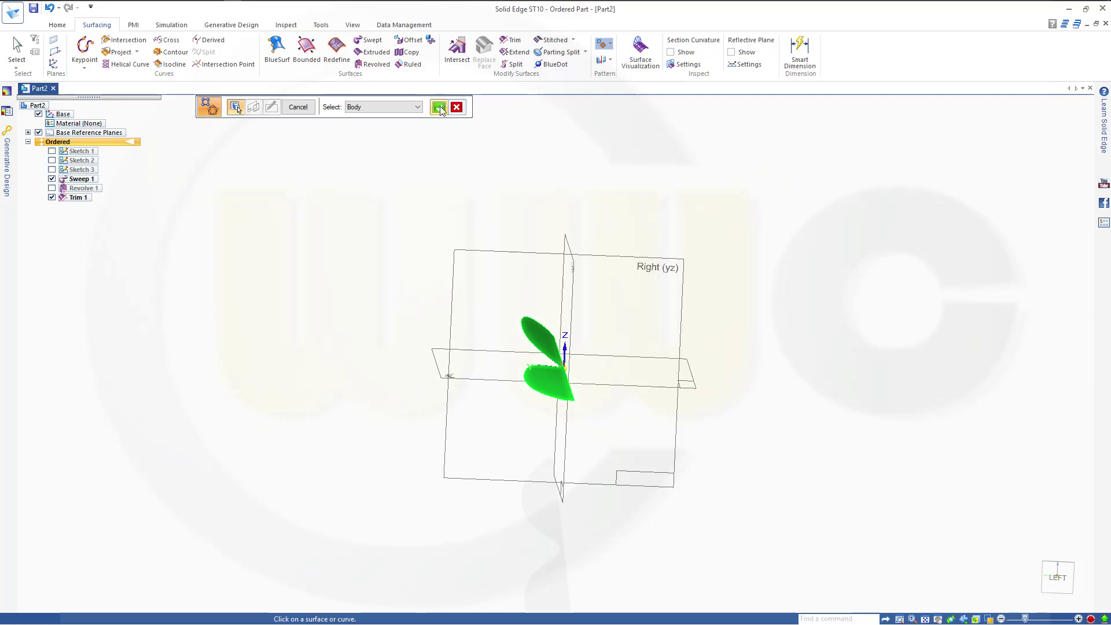
{"action": "left_click", "coordinate": [480, 255]}
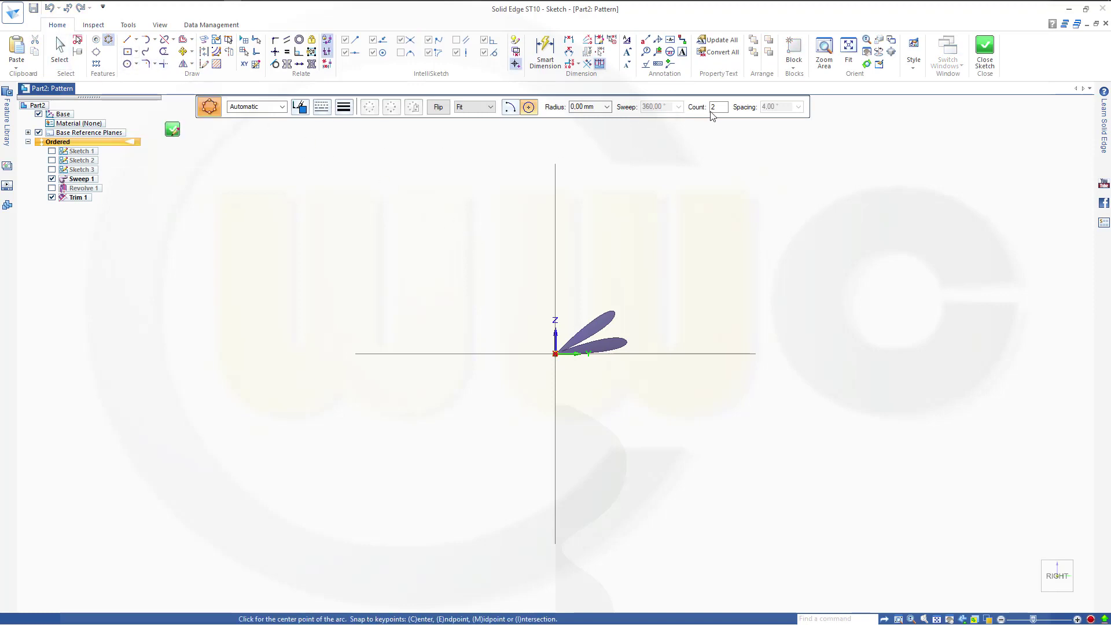
{"action": "left_click", "coordinate": [555, 353]}
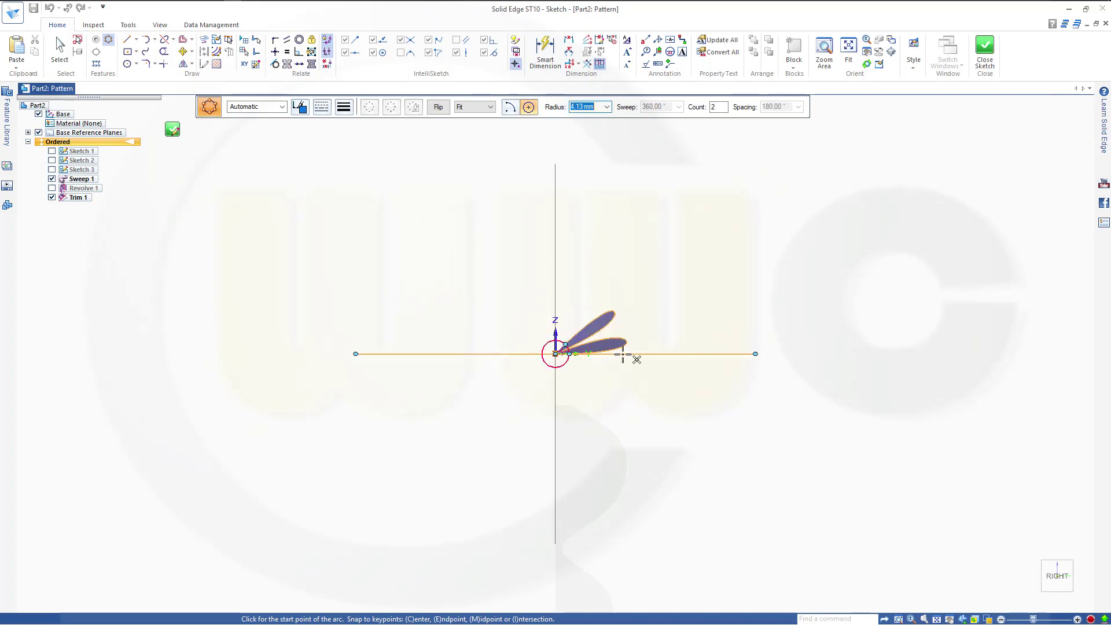
{"action": "left_click", "coordinate": [662, 355]}
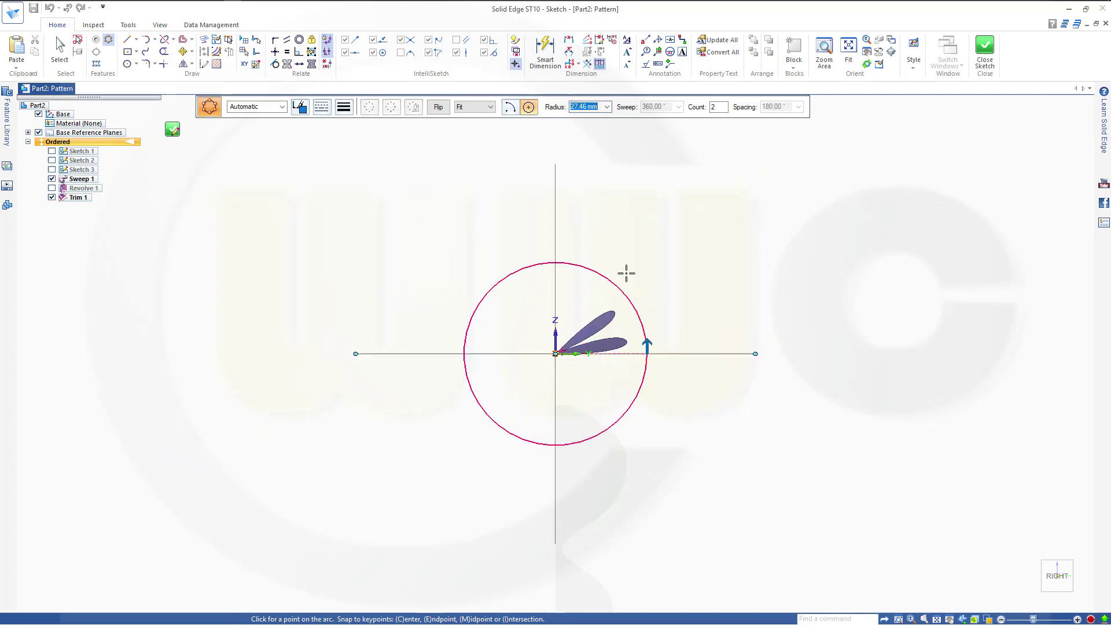
{"action": "left_click", "coordinate": [626, 272]}
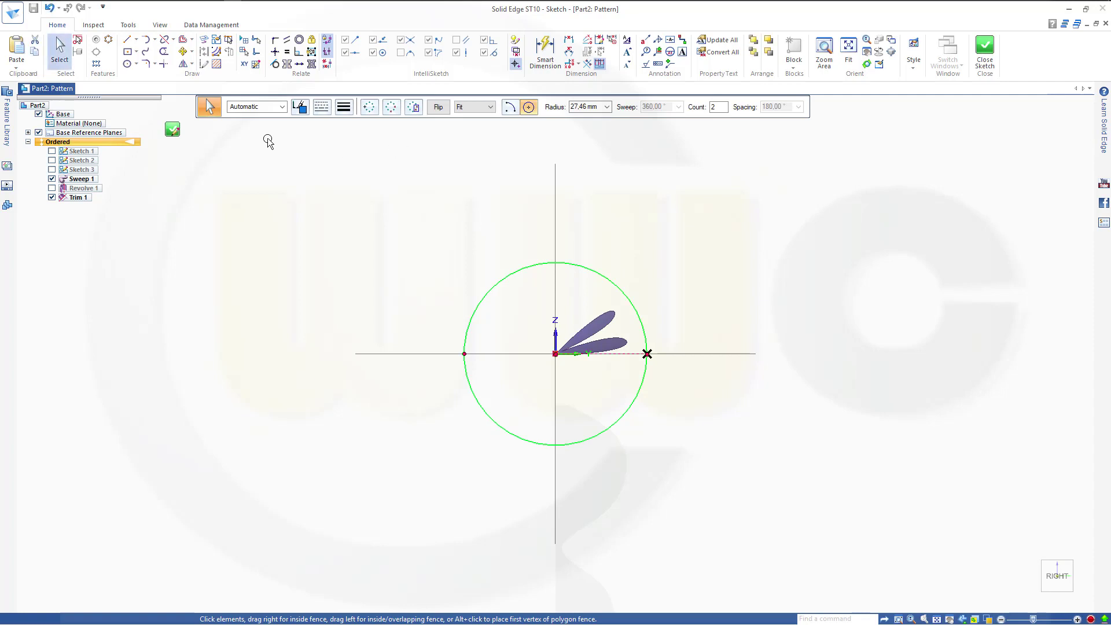
{"action": "left_click", "coordinate": [172, 129]}
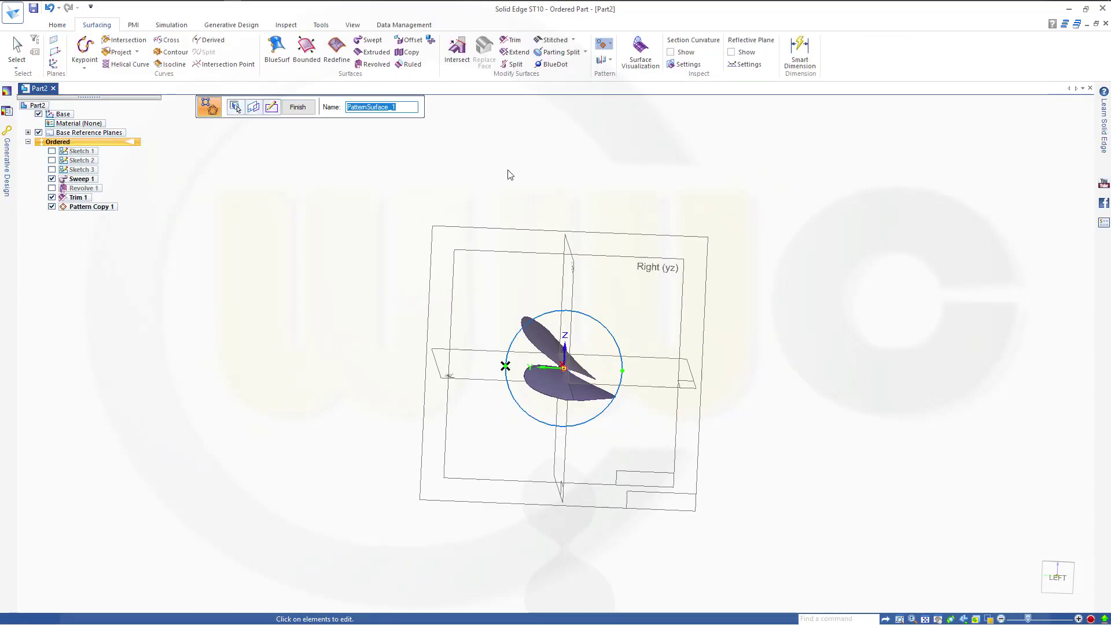
Step: Complete the pattern copy, then stitch the original blade and its patterned copy into one surface
{"action": "left_click", "coordinate": [297, 107]}
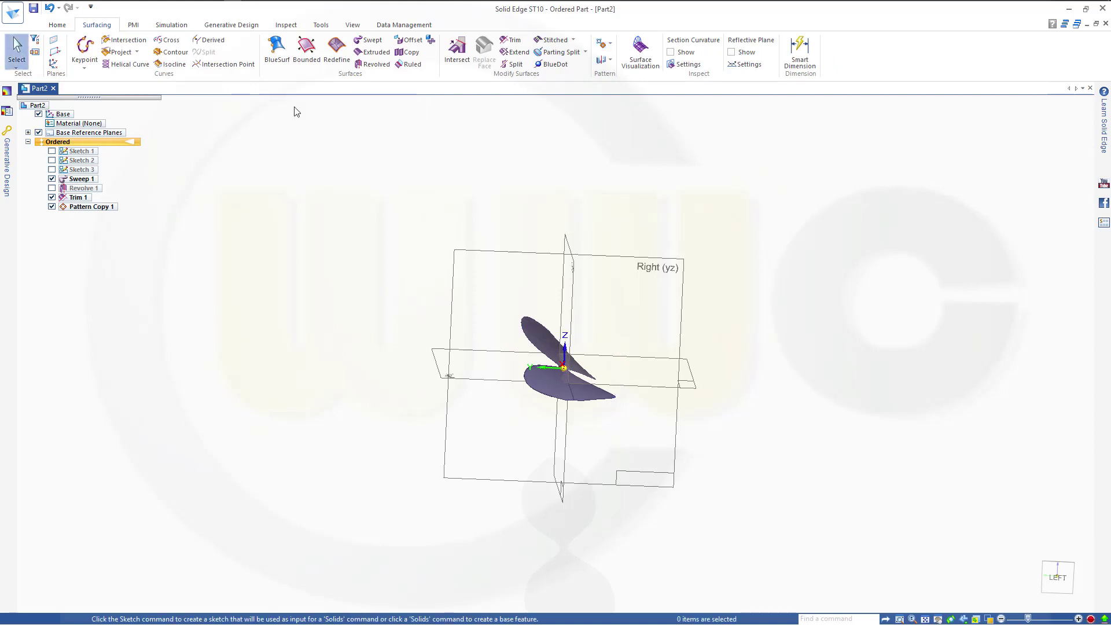
{"action": "mouse_move", "coordinate": [378, 173]}
{"action": "middle_mouse_down"}
{"action": "mouse_move", "coordinate": [330, 231]}
{"action": "mouse_move", "coordinate": [323, 211]}
{"action": "mouse_move", "coordinate": [366, 178]}
{"action": "middle_mouse_up"}
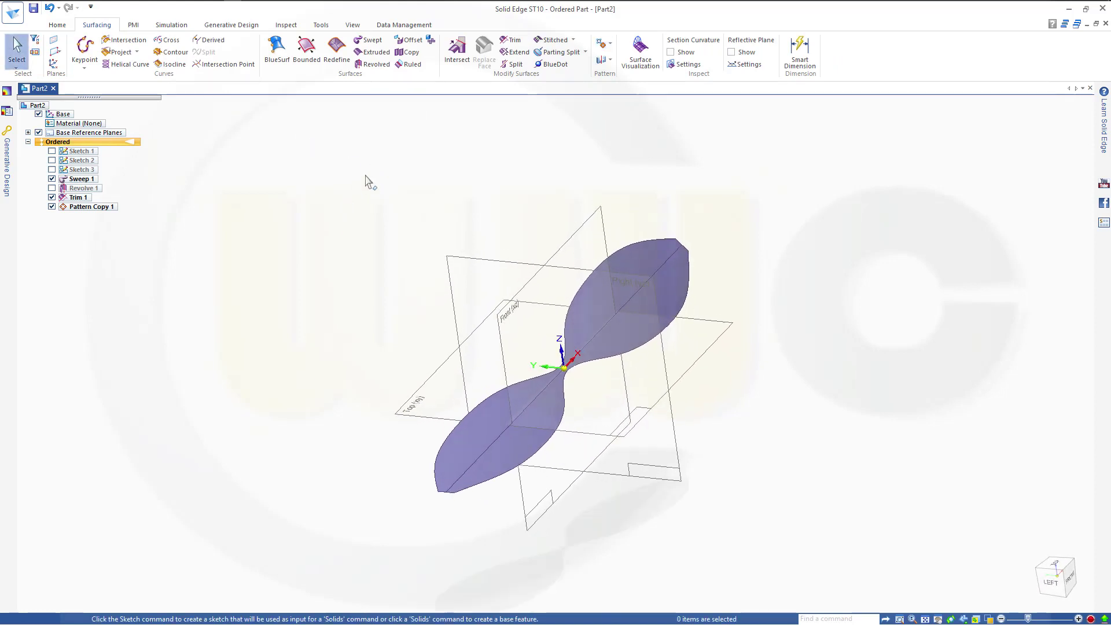
{"action": "left_click", "coordinate": [549, 42]}
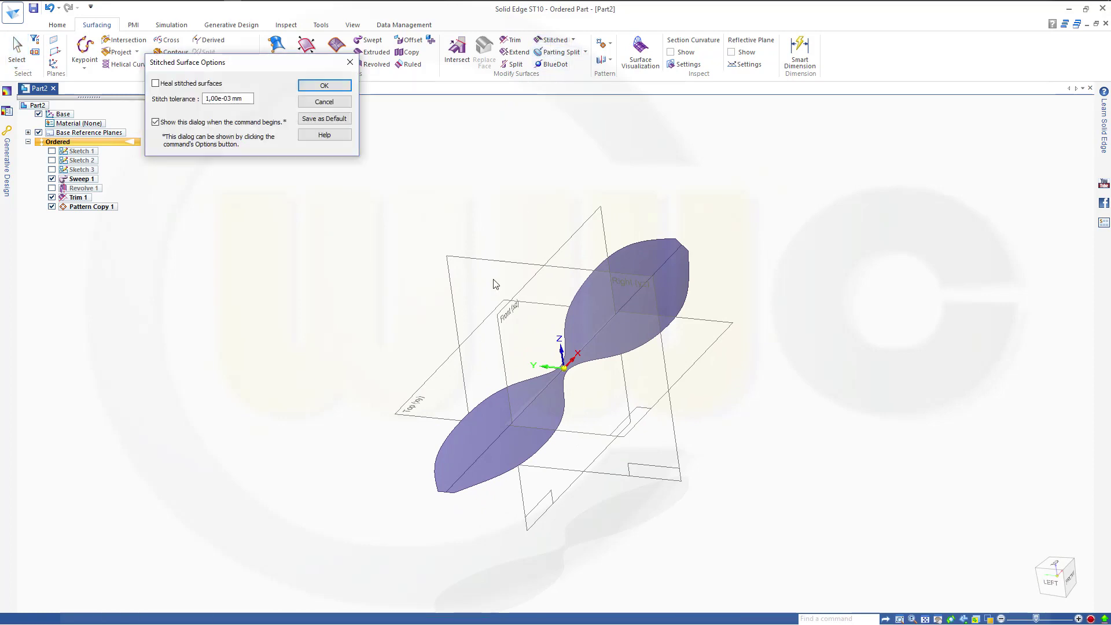
{"action": "left_click", "coordinate": [334, 87]}
{"action": "left_click", "coordinate": [644, 249]}
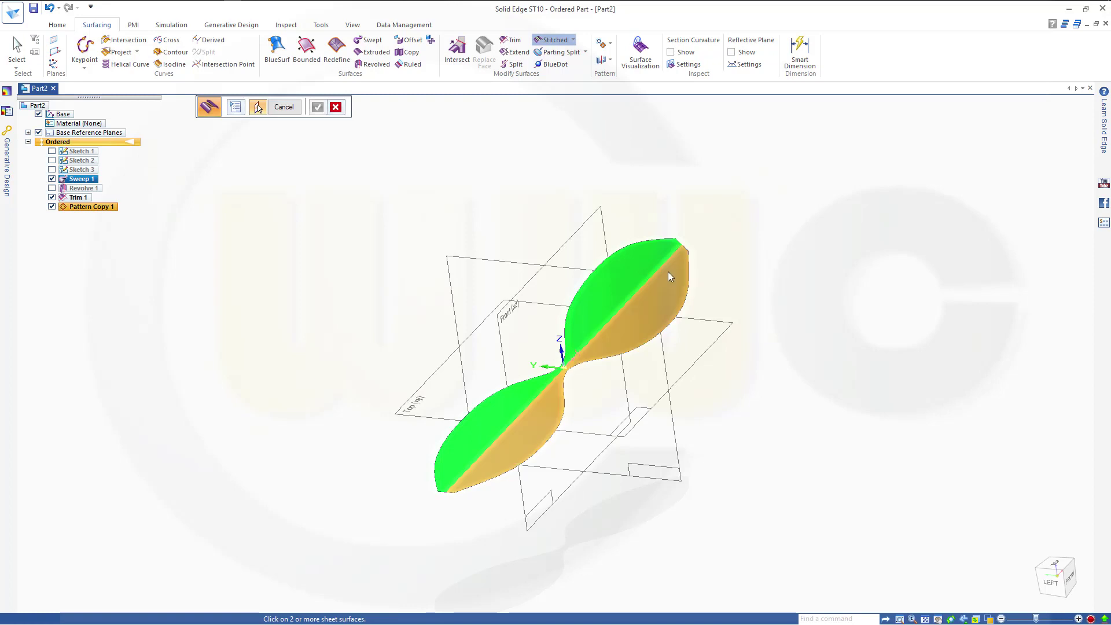
{"action": "left_click", "coordinate": [668, 272]}
{"action": "left_click", "coordinate": [317, 107]}
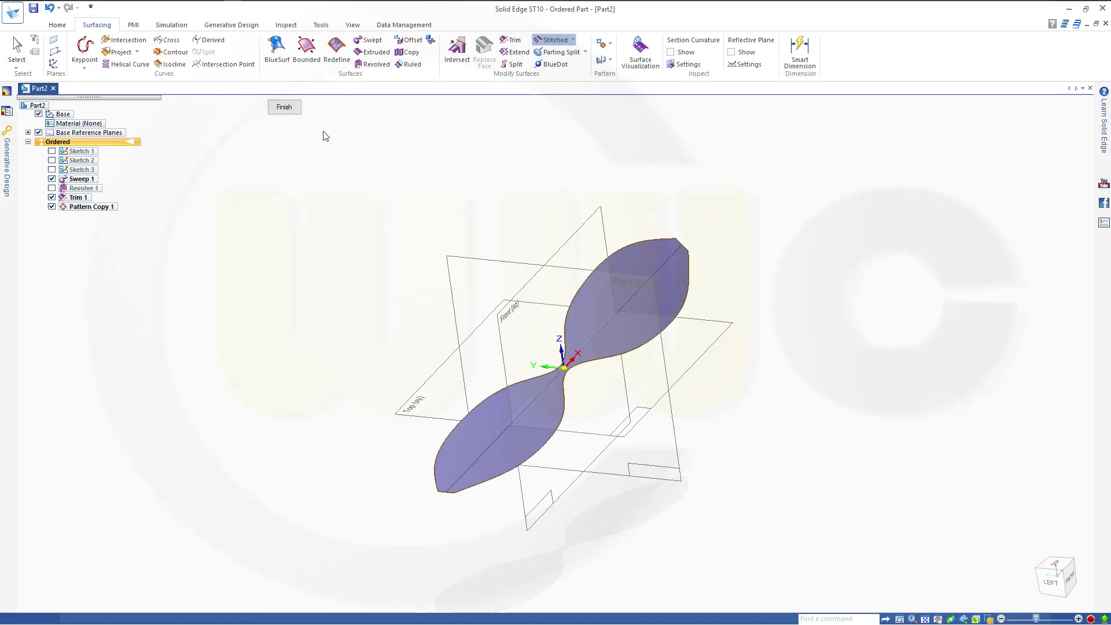
{"action": "left_click", "coordinate": [286, 107]}
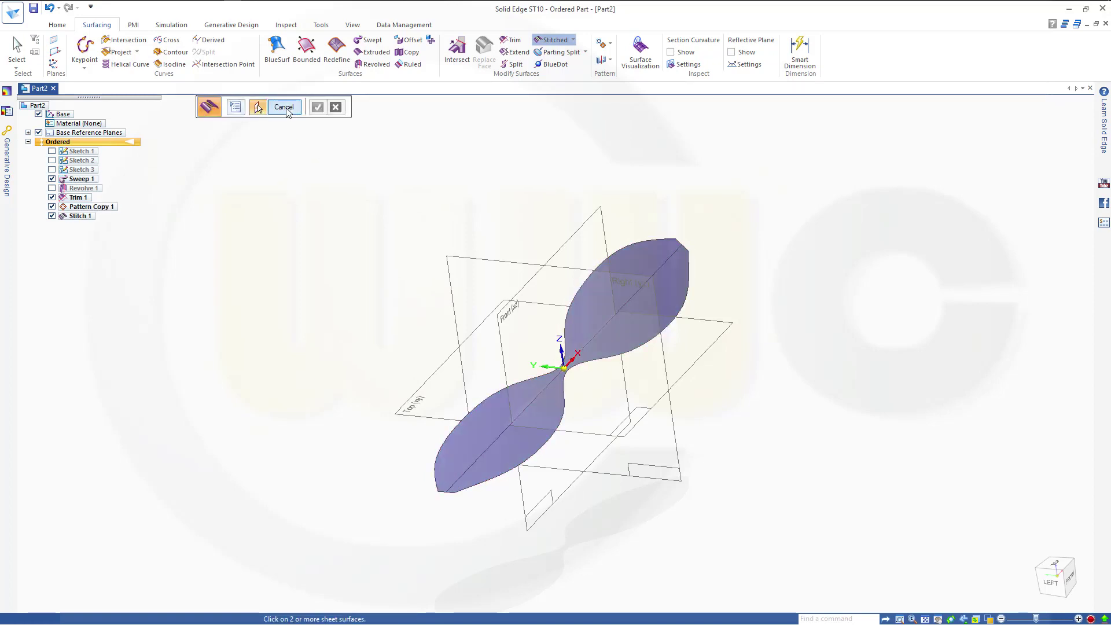
{"action": "left_click", "coordinate": [284, 108]}
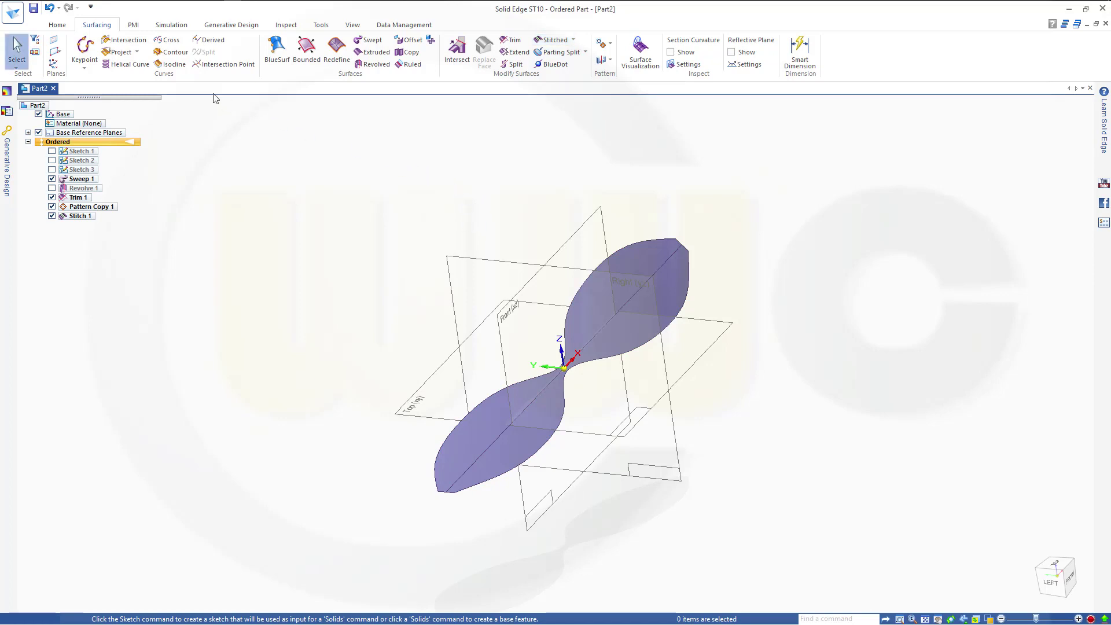
Step: Thicken the stitched propeller surface by 1.00 mm, choosing the offset side
{"action": "left_click", "coordinate": [60, 26]}
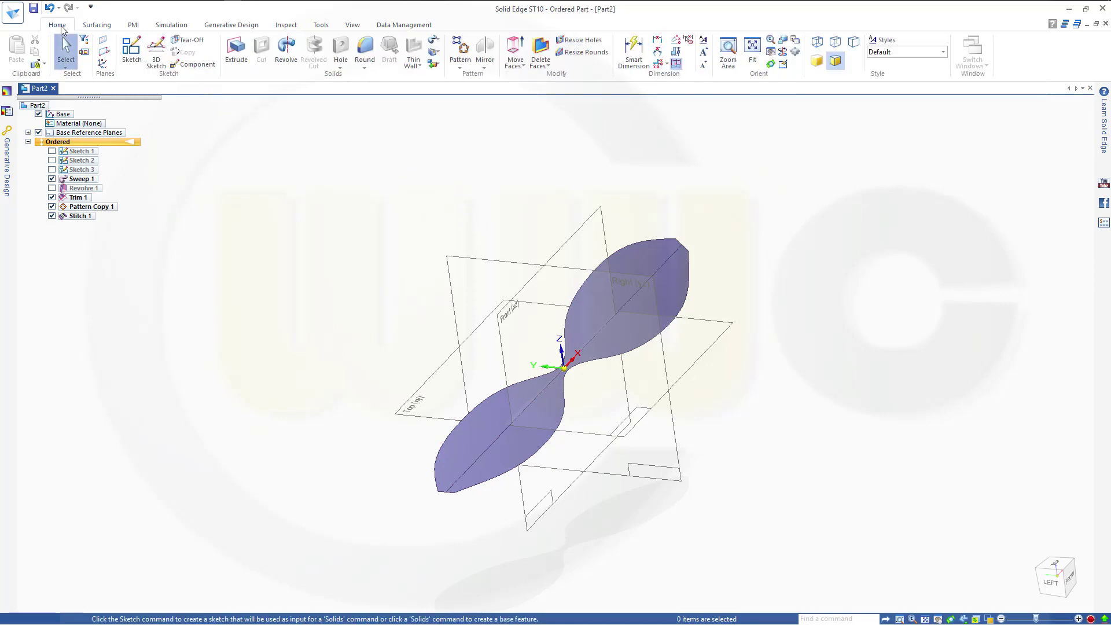
{"action": "left_click", "coordinate": [436, 48]}
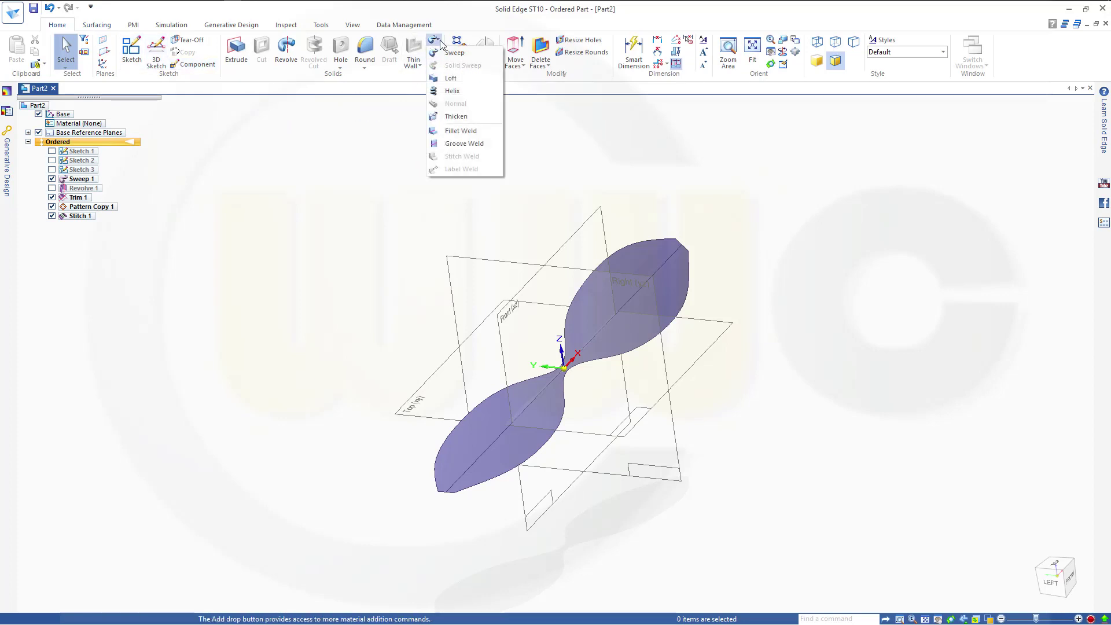
{"action": "left_click", "coordinate": [457, 117]}
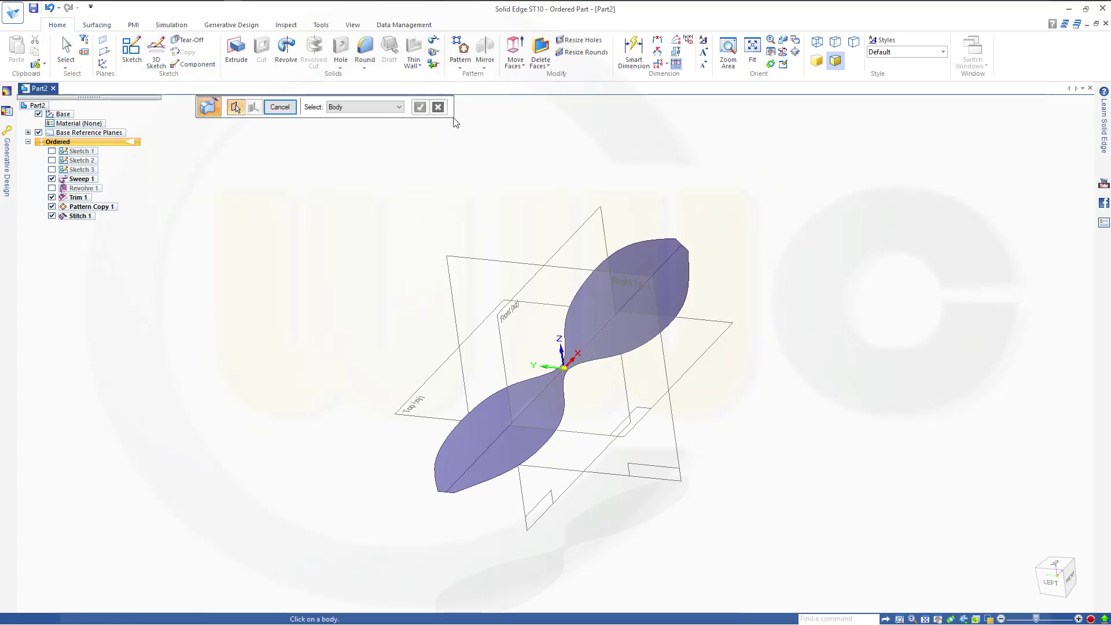
{"action": "left_click", "coordinate": [619, 277]}
{"action": "middle_click_drag", "start_coordinate": [442, 185], "coordinate": [426, 164]}
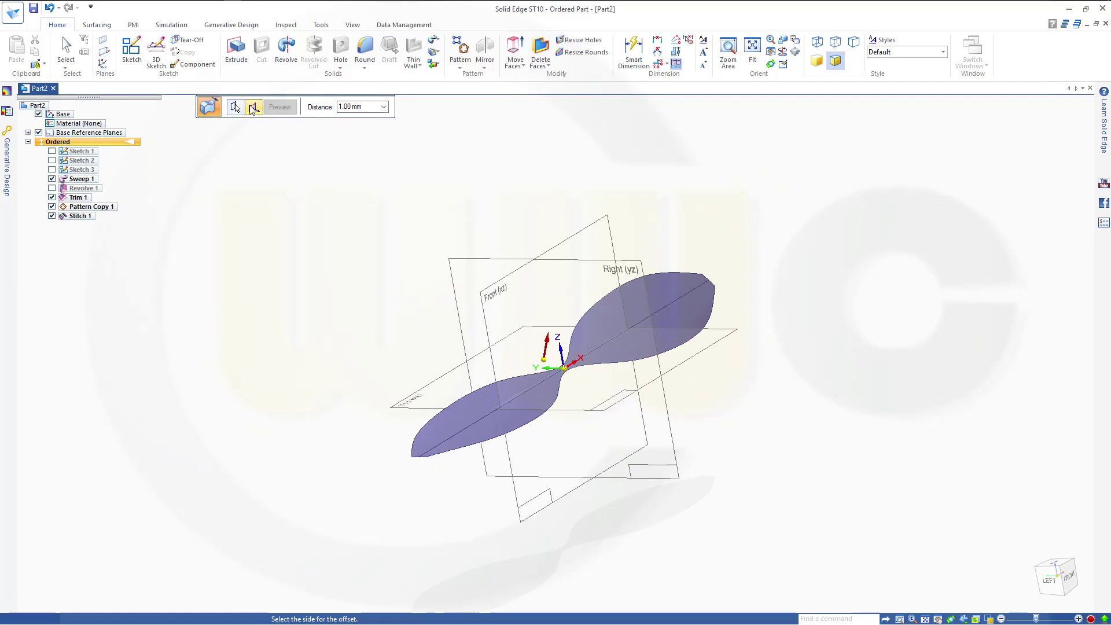
{"action": "left_click", "coordinate": [635, 206]}
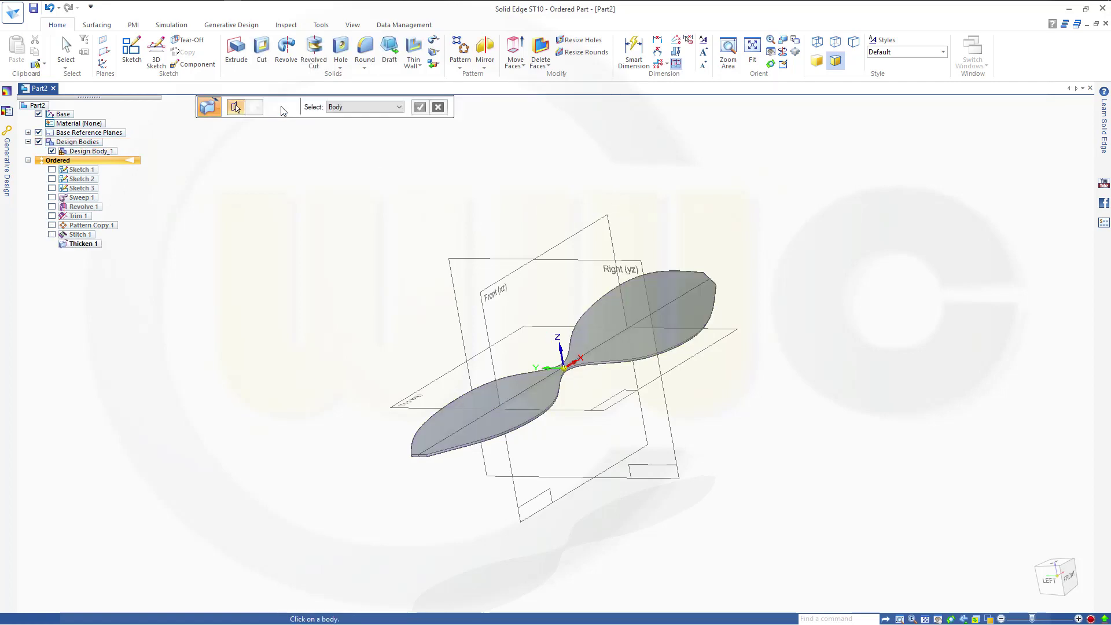
{"action": "left_click", "coordinate": [280, 107]}
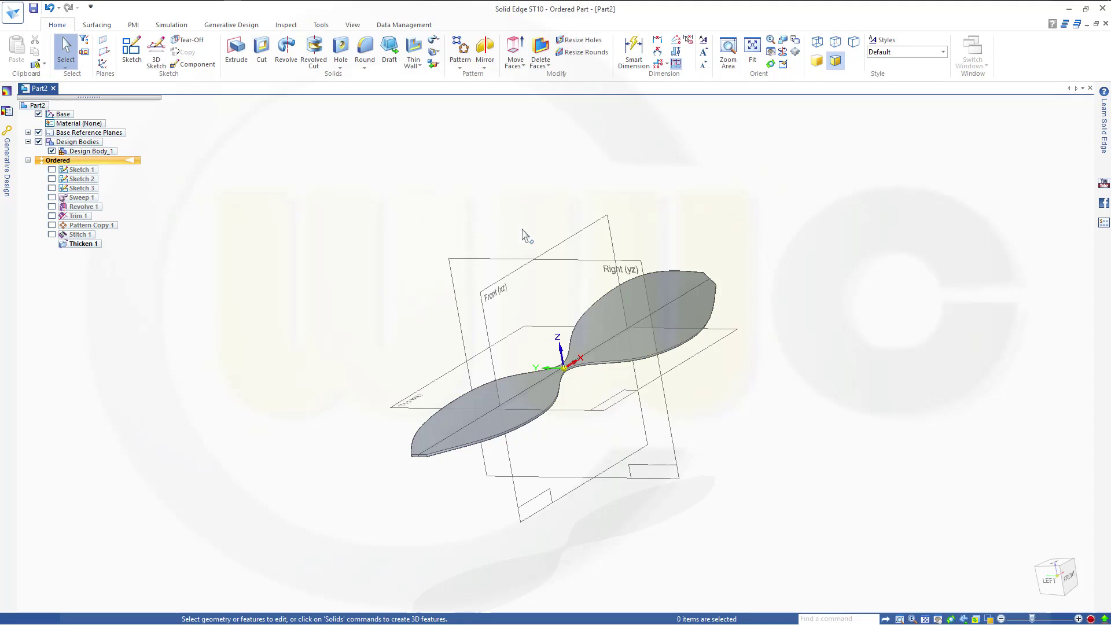
{"action": "middle_click_drag", "start_coordinate": [523, 235], "coordinate": [491, 177]}
{"action": "middle_click_drag", "start_coordinate": [461, 240], "coordinate": [550, 285]}
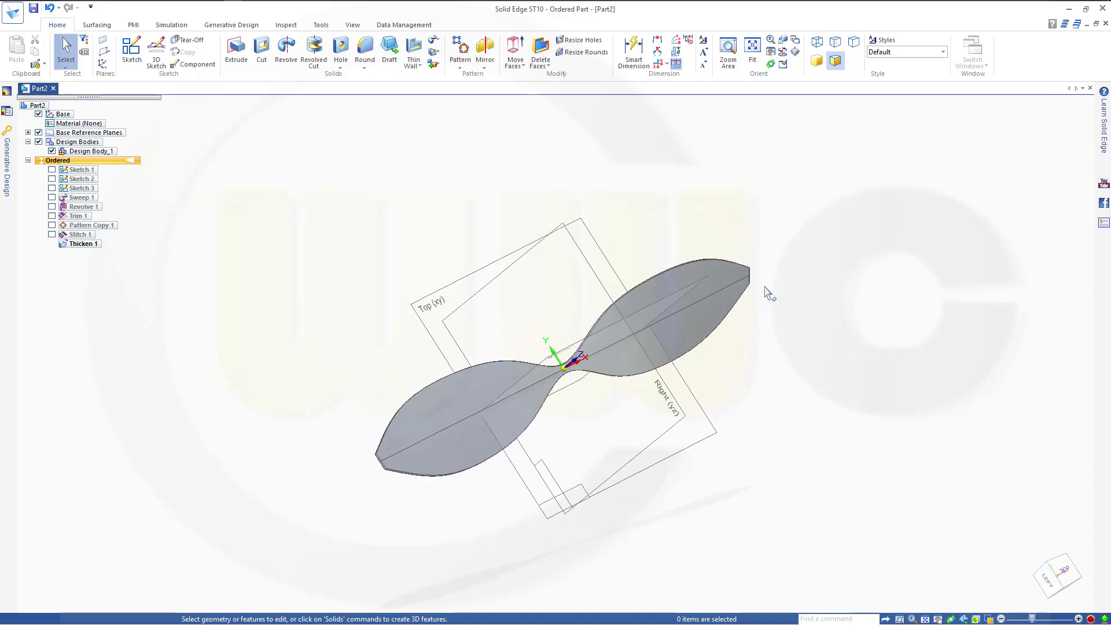